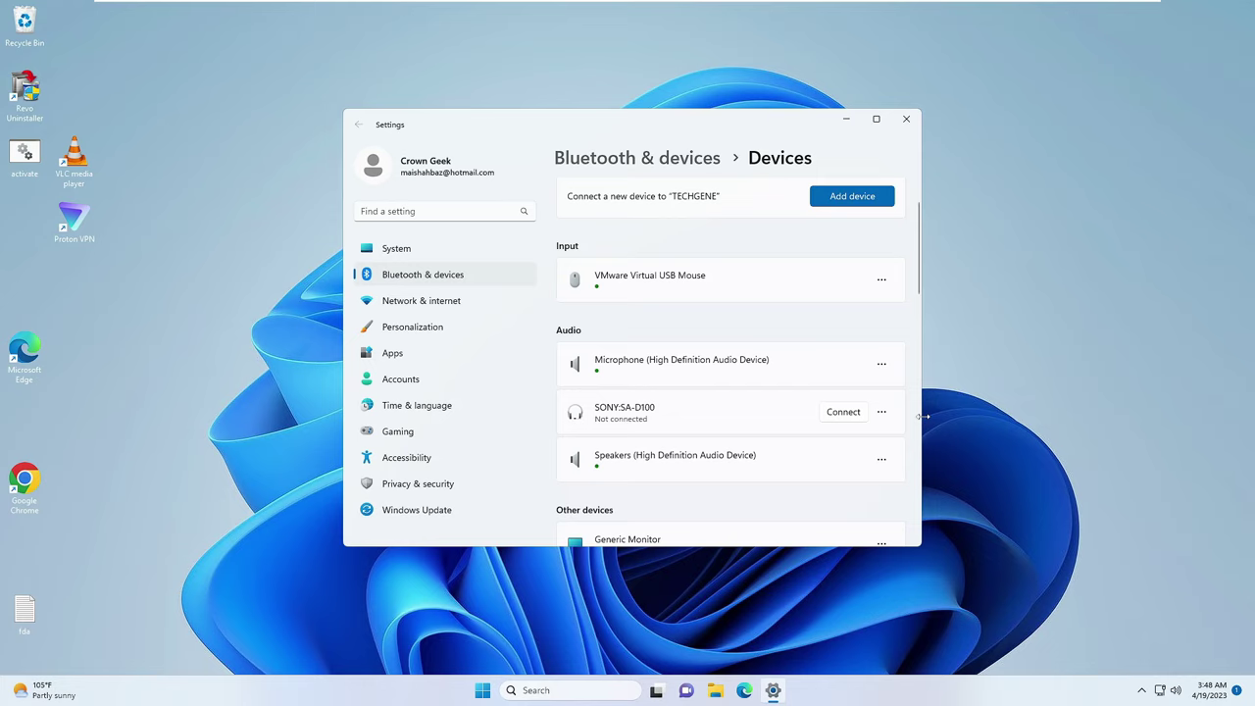
# - Scroll the Devices page to find the disconnected SONY:SA-D100 audio device
pyautogui.scroll(1, 775, 317)
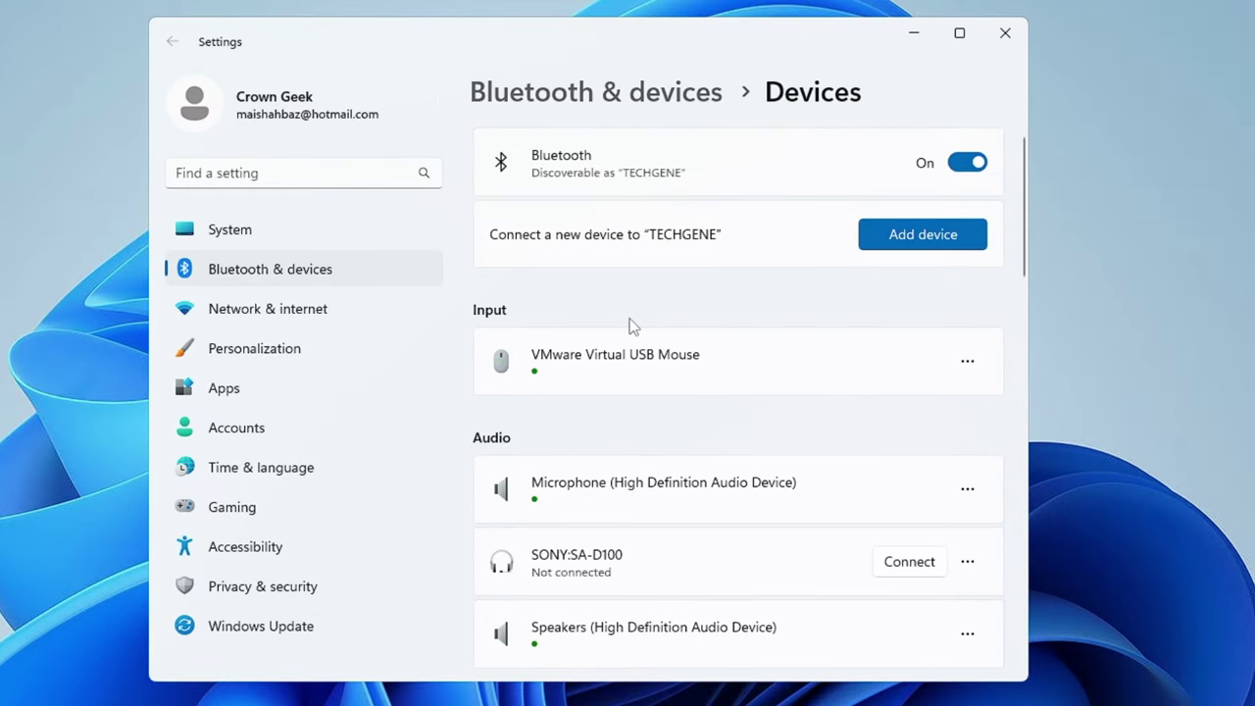
pyautogui.scroll(-3, 631, 326)
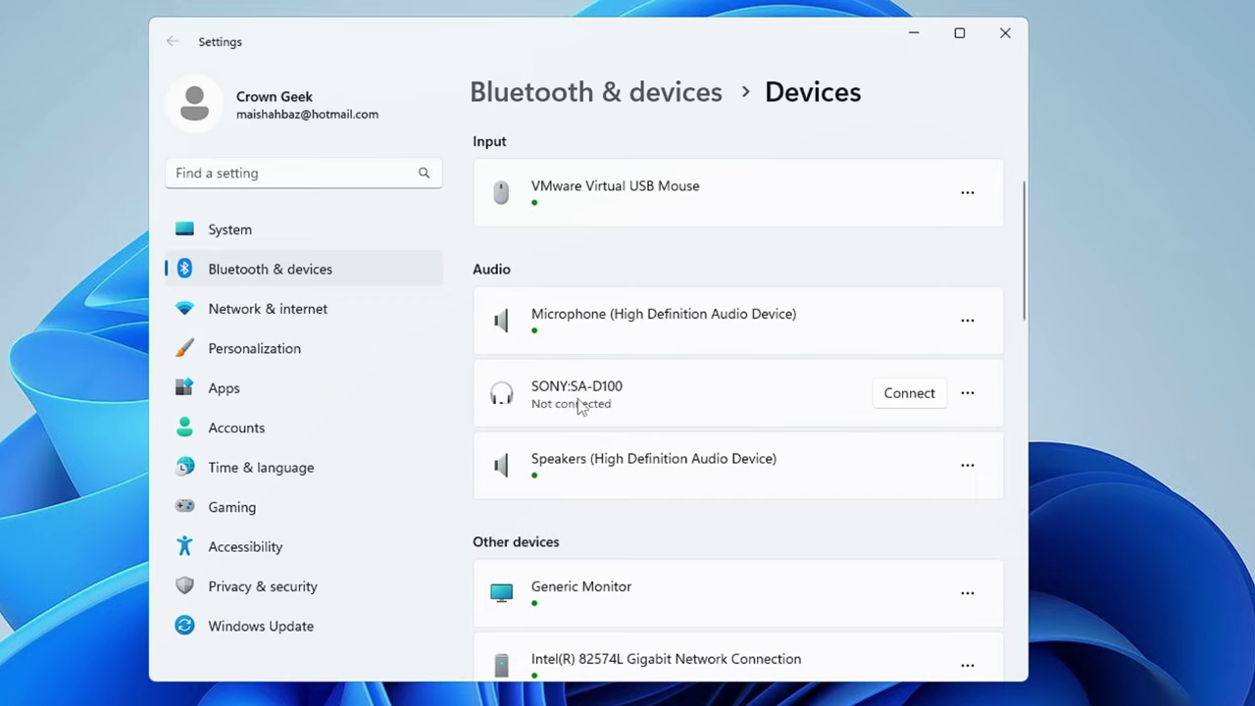
# - Remove the SONY:SA-D100, re-pair it as a Bluetooth device, and close Settings
pyautogui.click(968, 394)
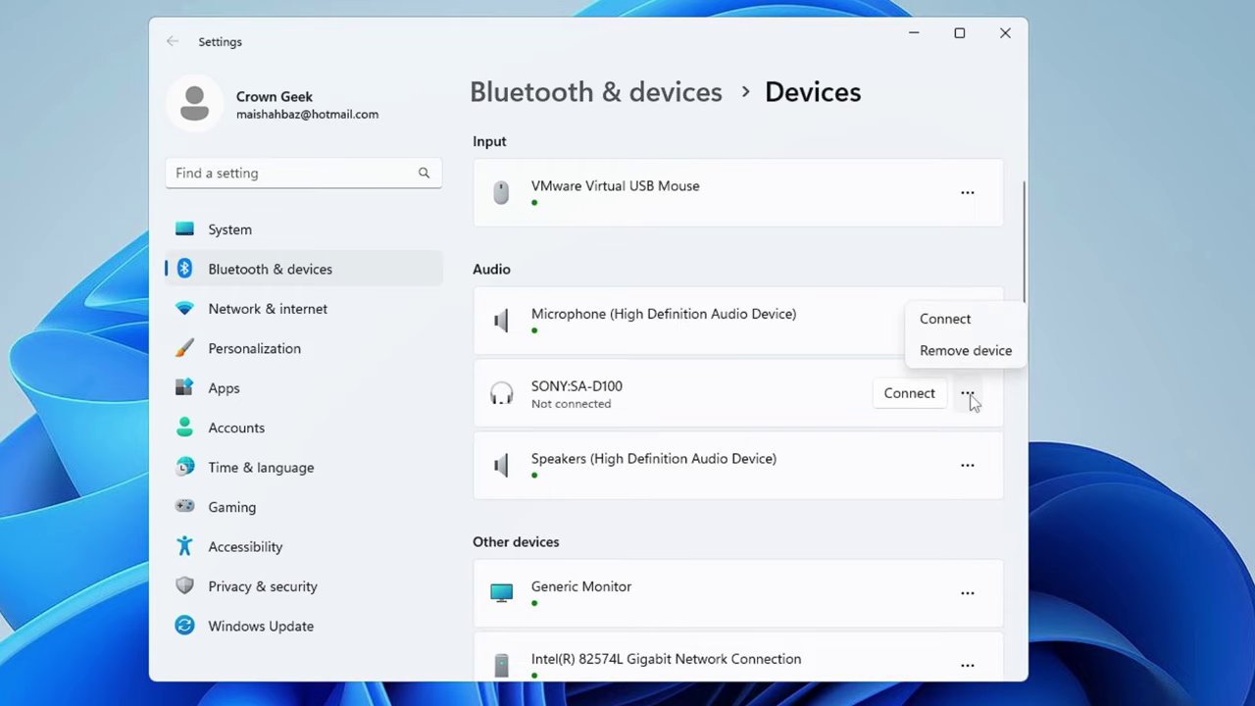
pyautogui.click(966, 363)
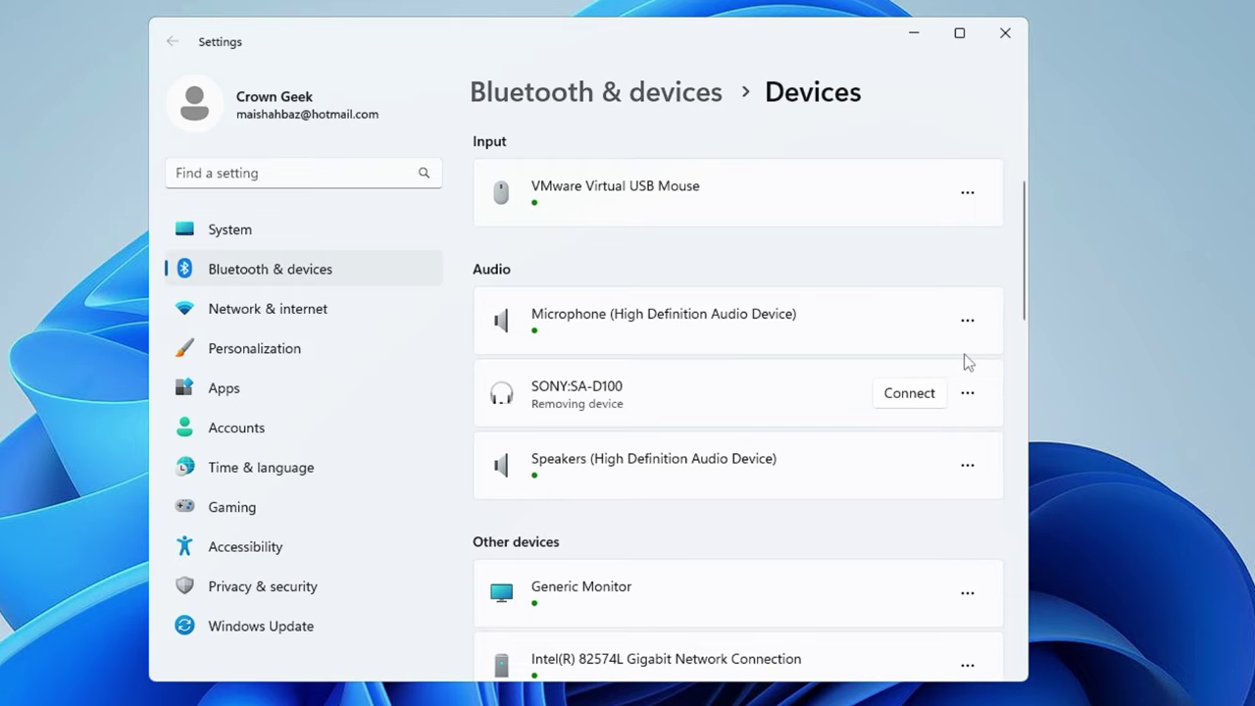
pyautogui.scroll(2, 827, 383)
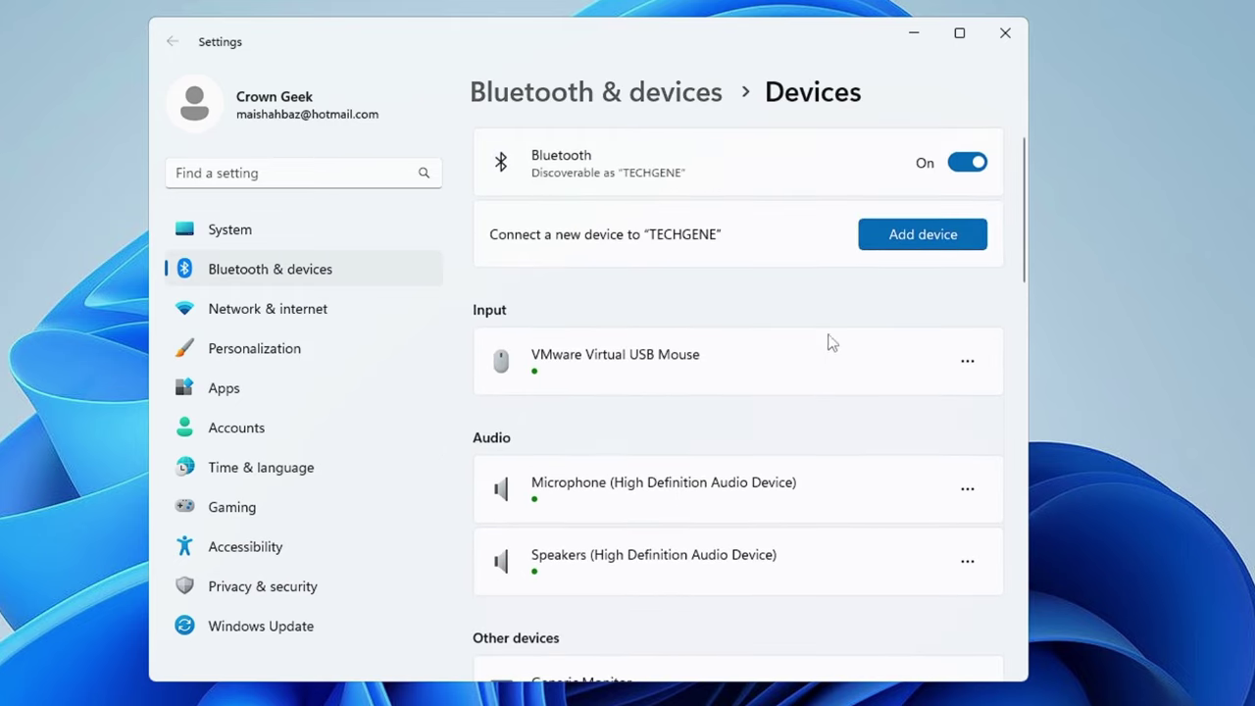
pyautogui.click(917, 243)
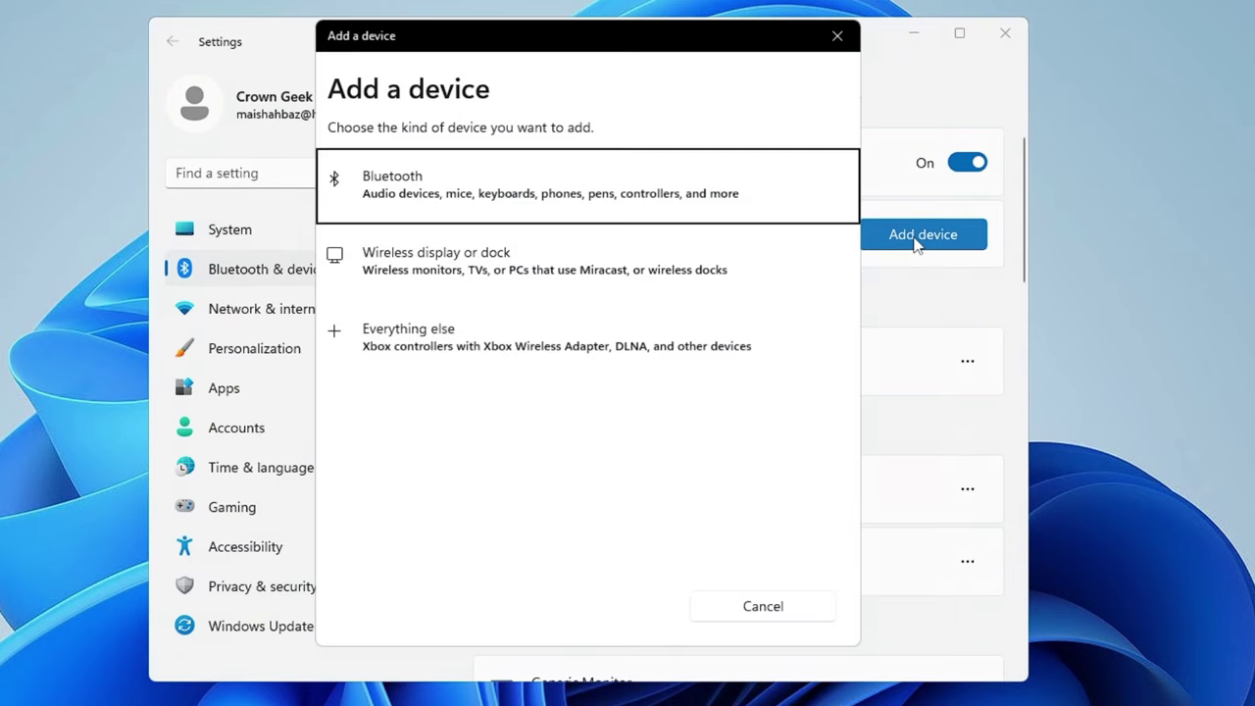
pyautogui.click(725, 204)
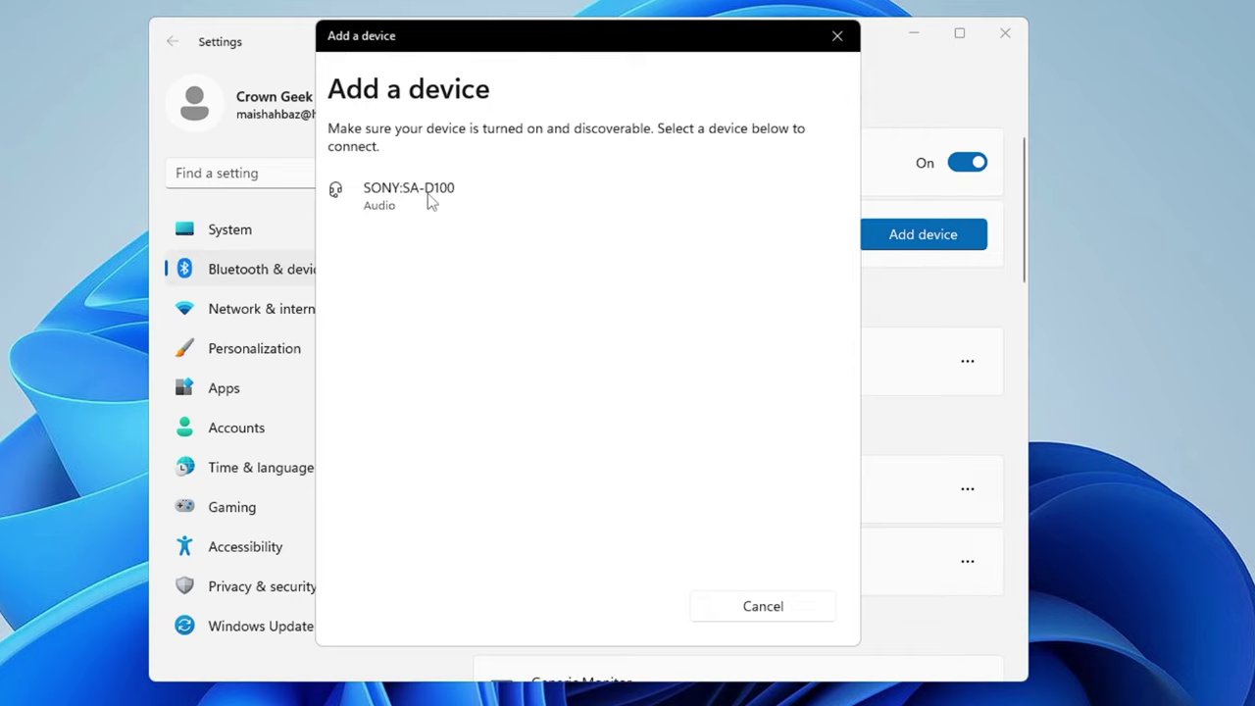
pyautogui.click(428, 196)
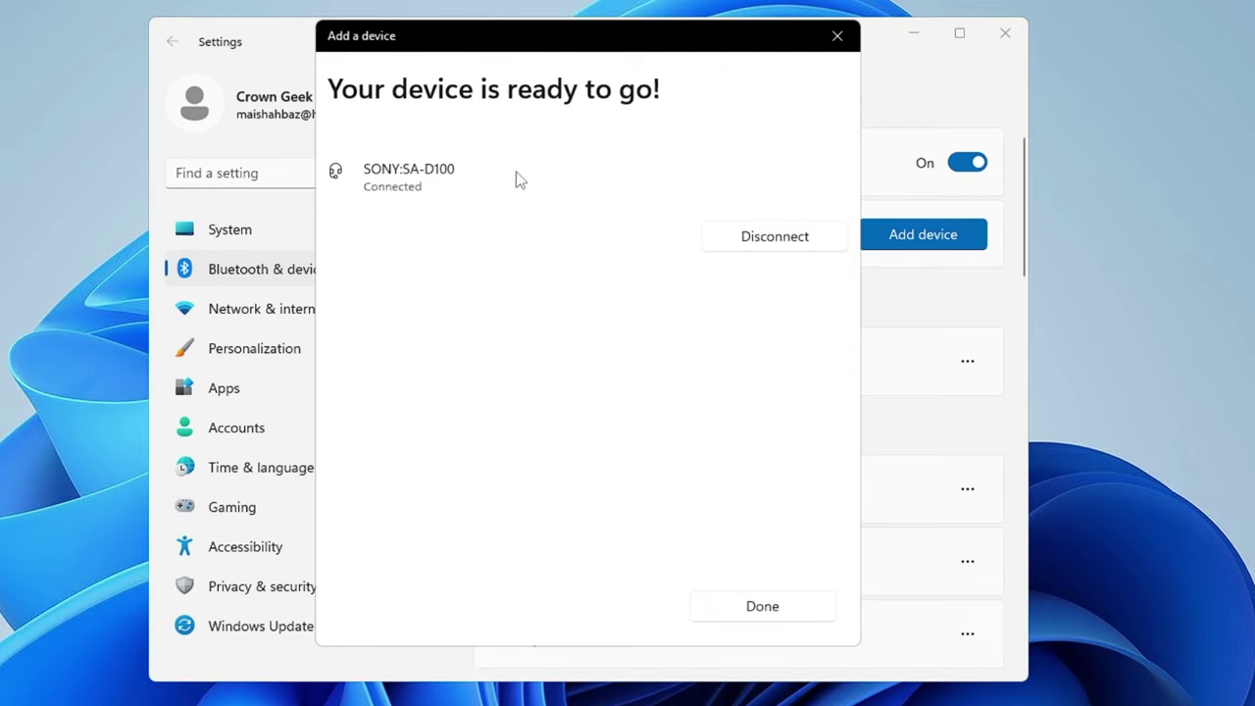
pyautogui.click(771, 607)
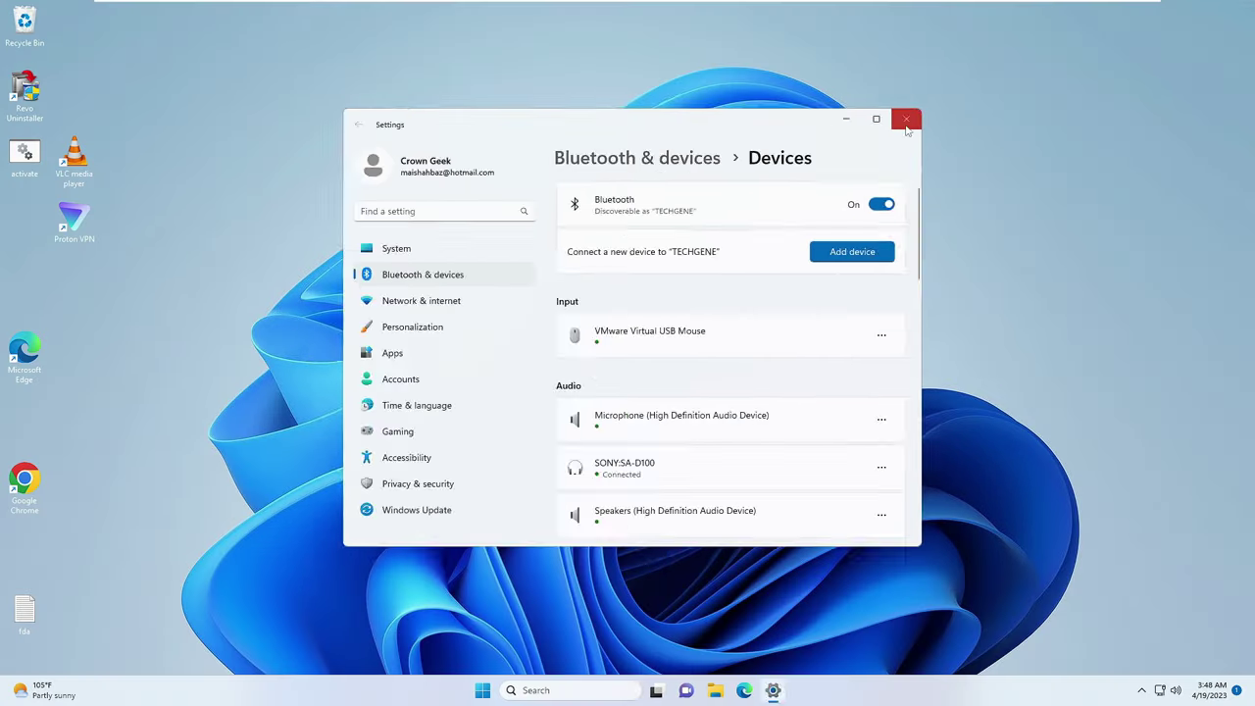
pyautogui.click(1005, 32)
# - Search for troubleshoot settings, run the Bluetooth troubleshooter under Other troubleshooters, then close Settings
pyautogui.click(550, 691)
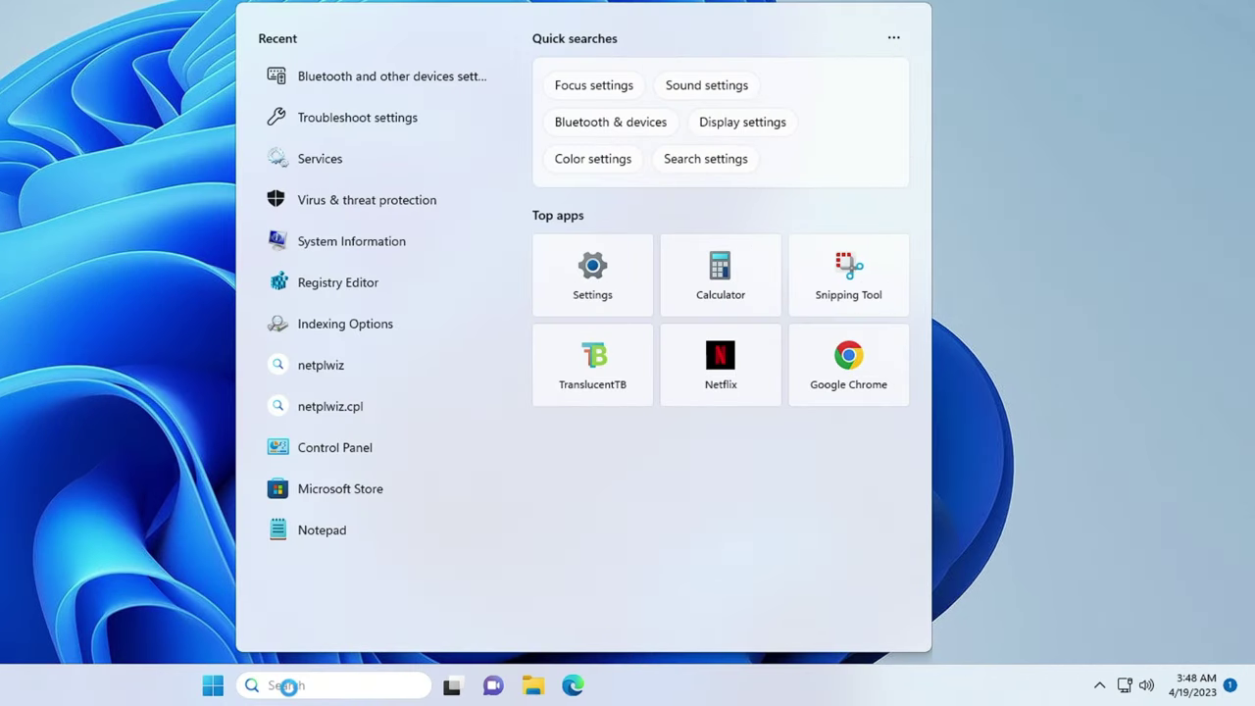
pyautogui.write('troube')
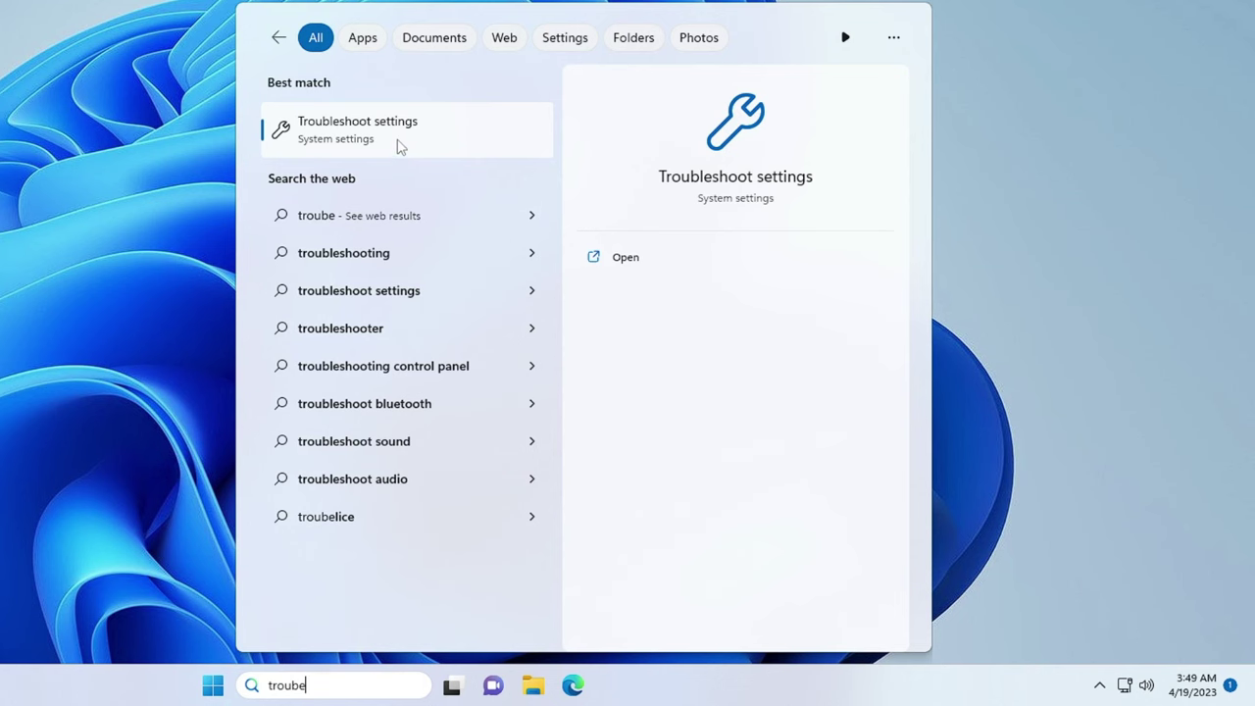
pyautogui.click(400, 145)
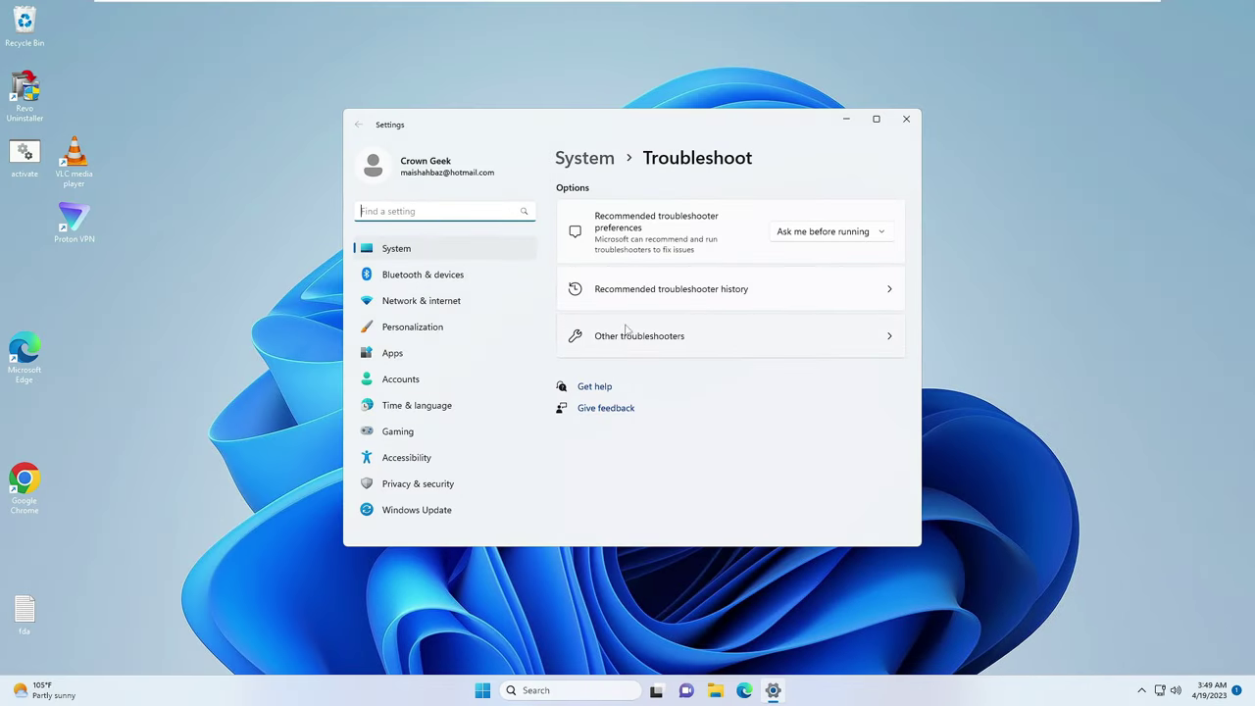
pyautogui.click(642, 339)
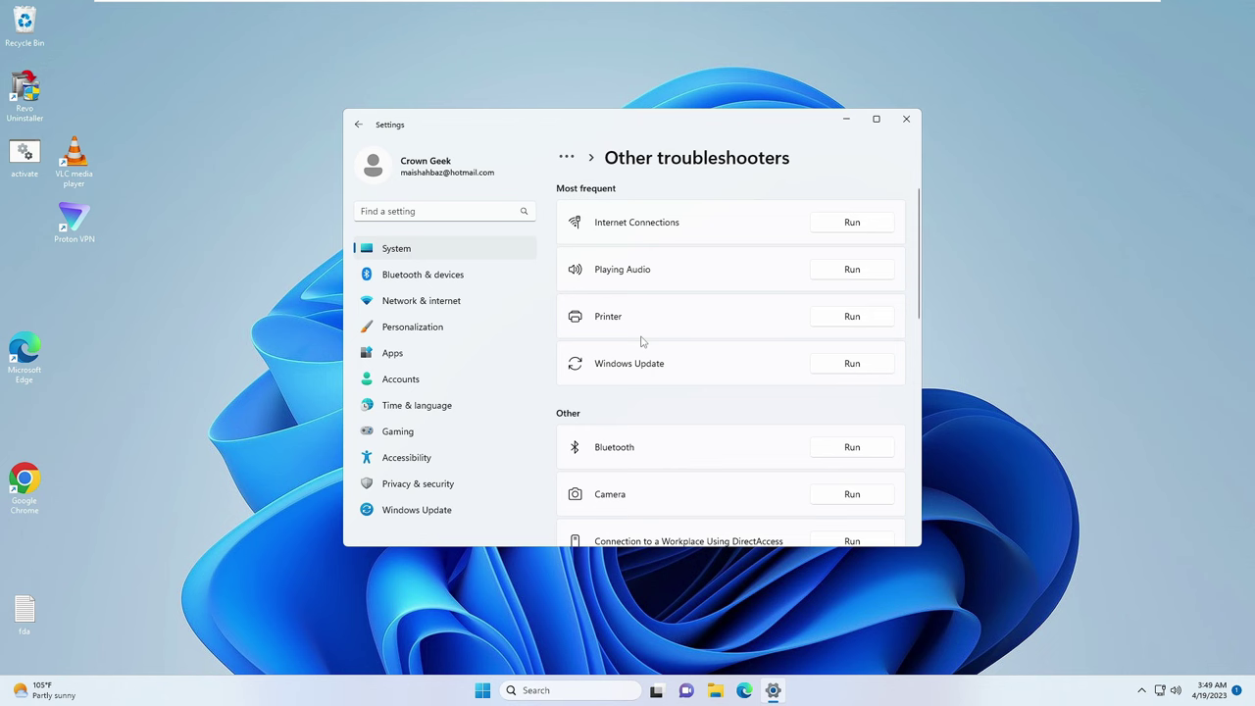
pyautogui.scroll(-3, 642, 340)
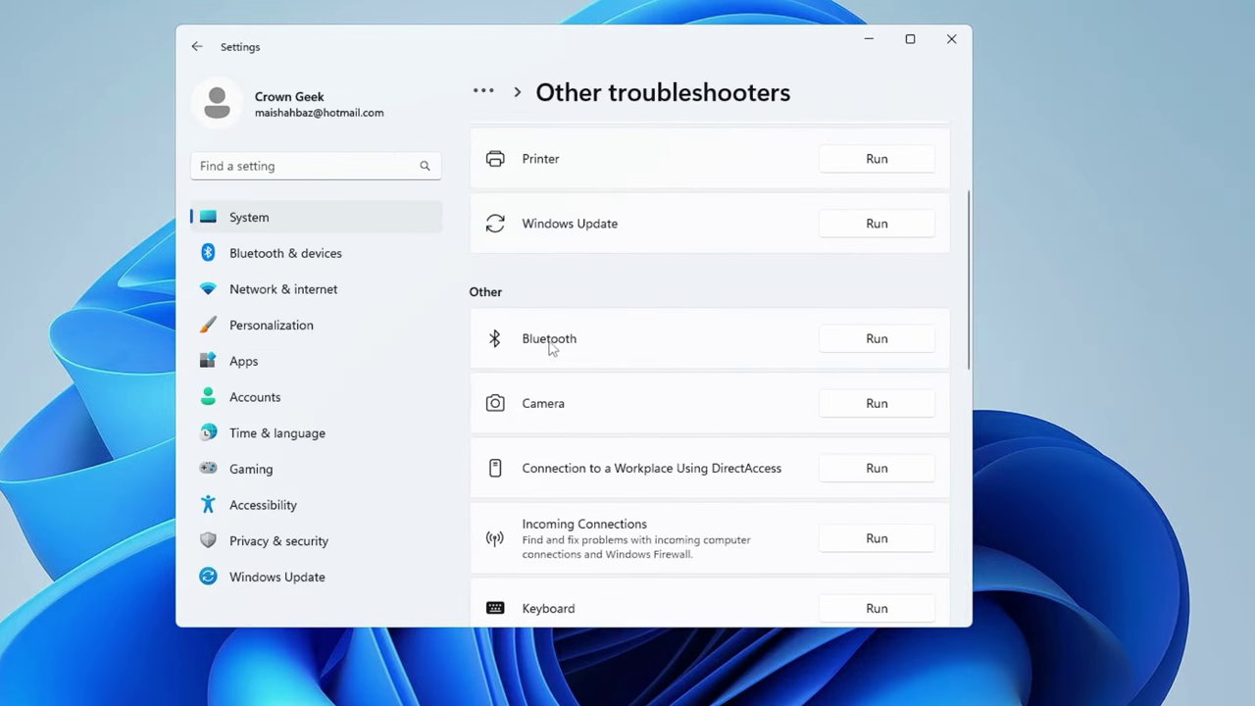
pyautogui.click(846, 349)
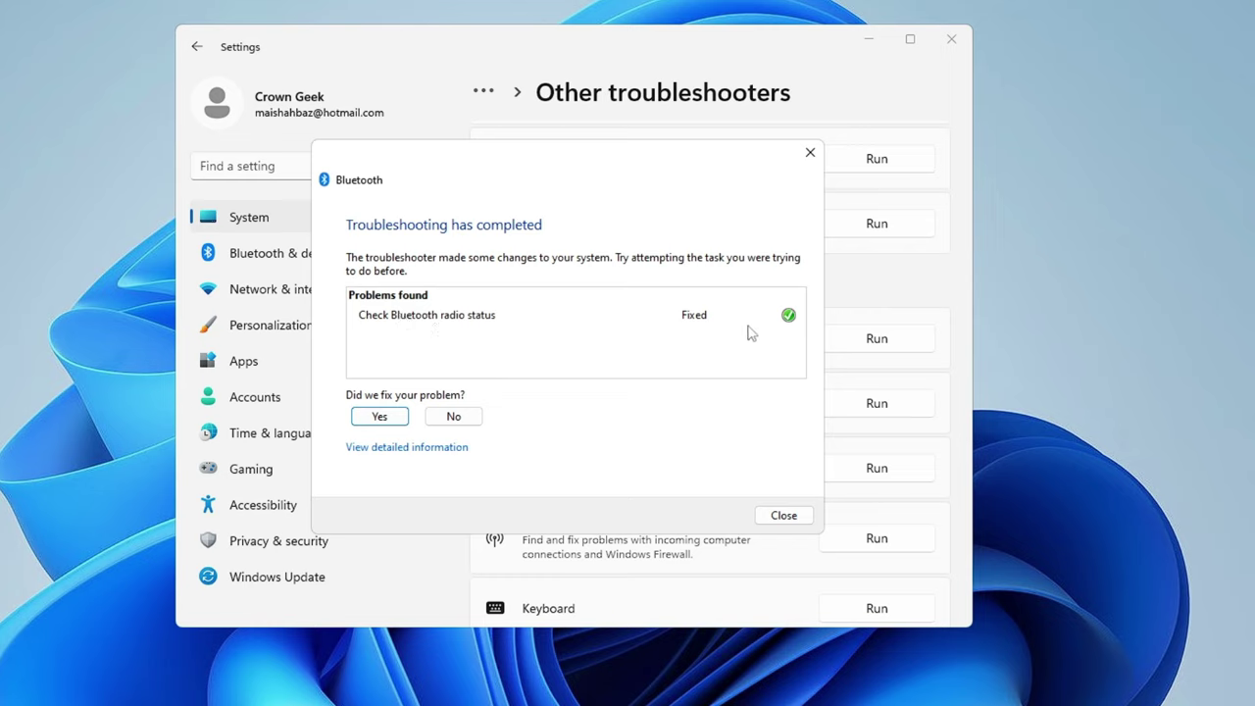
pyautogui.click(785, 515)
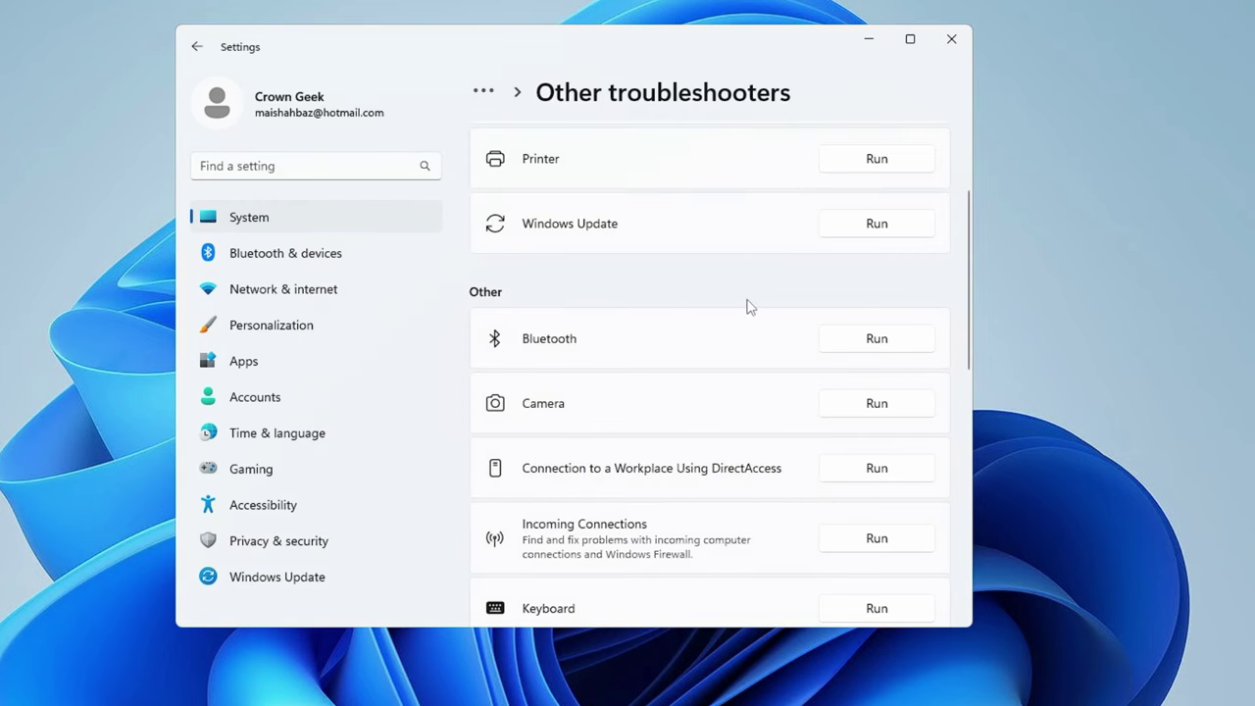
pyautogui.click(950, 42)
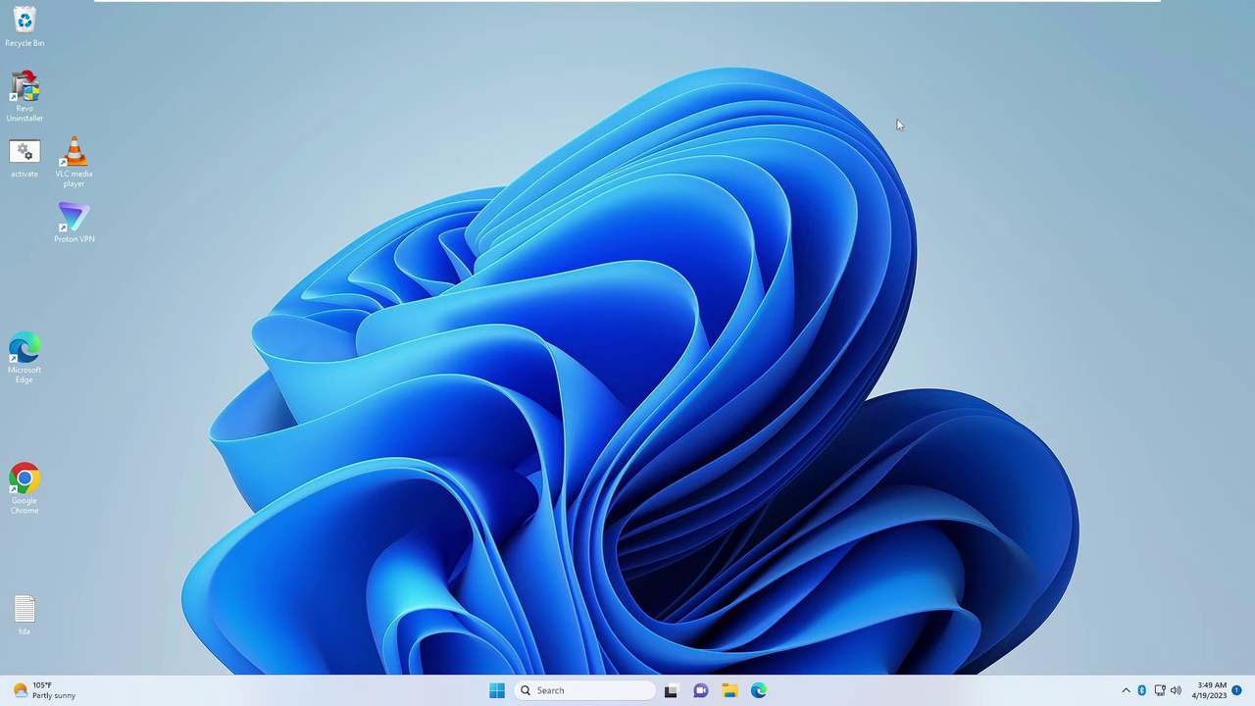
# - Open the Services app from search and select Bluetooth Support Service in the list
pyautogui.click(569, 691)
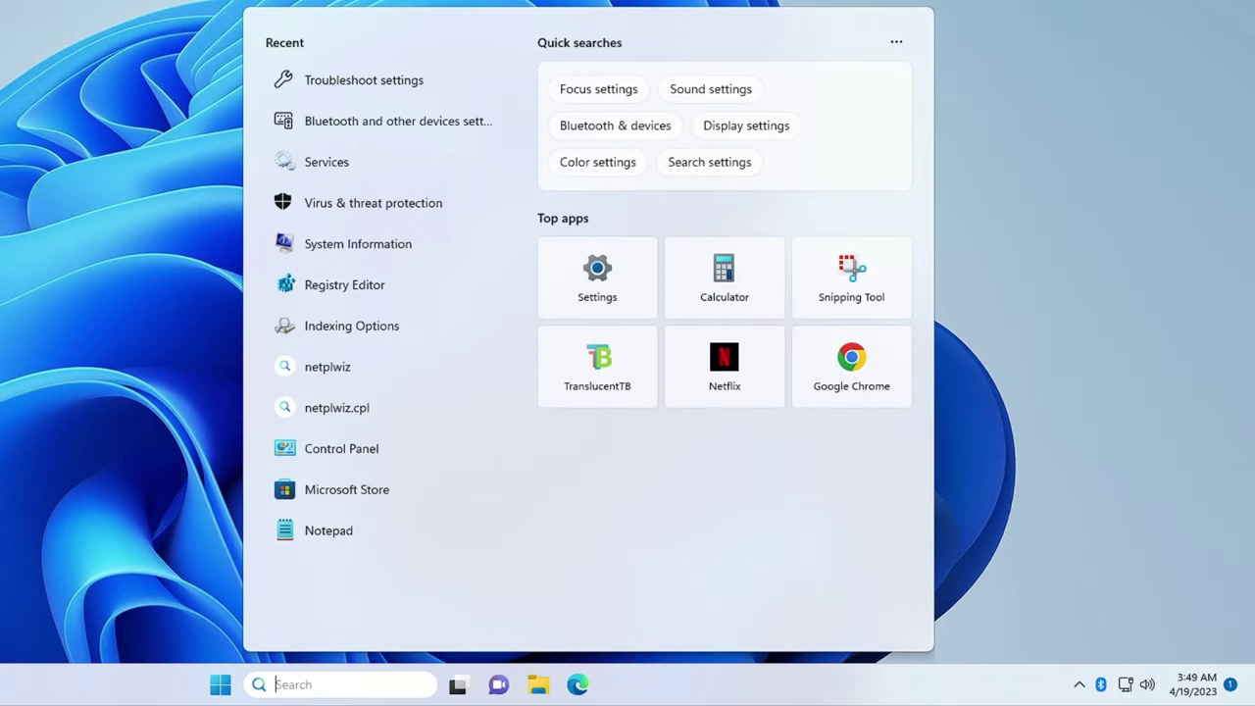
pyautogui.write('services')
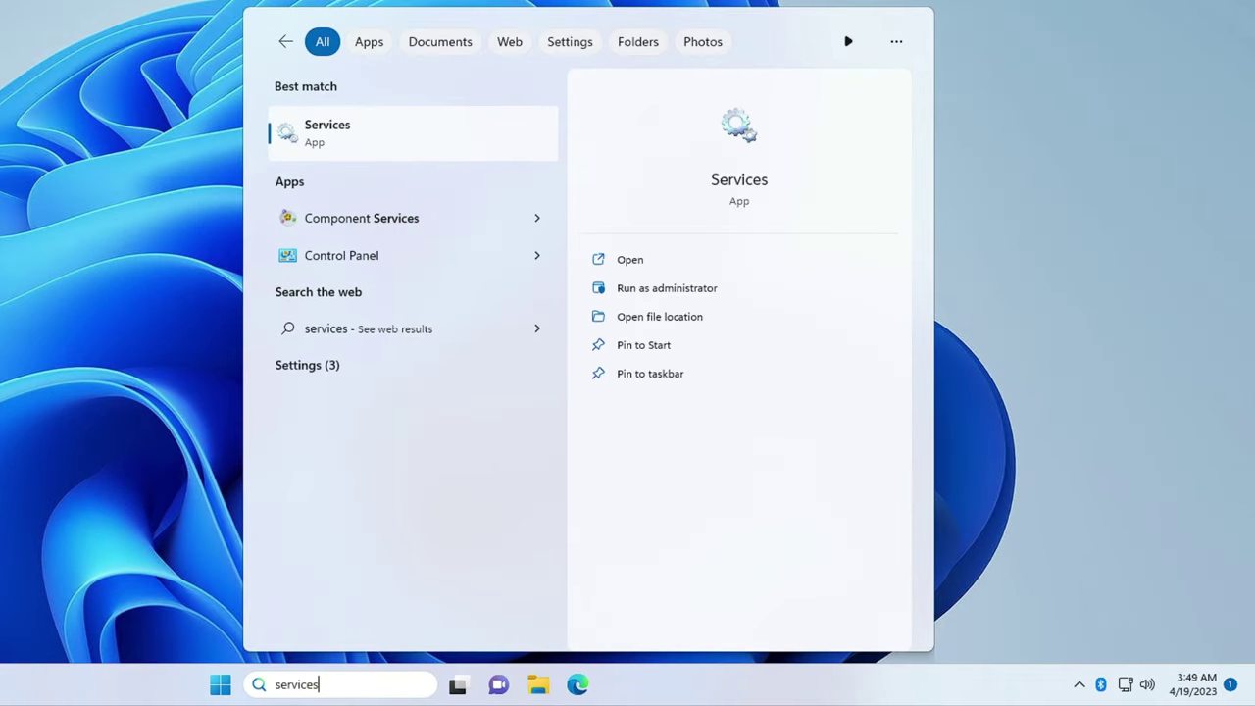
pyautogui.click(331, 131)
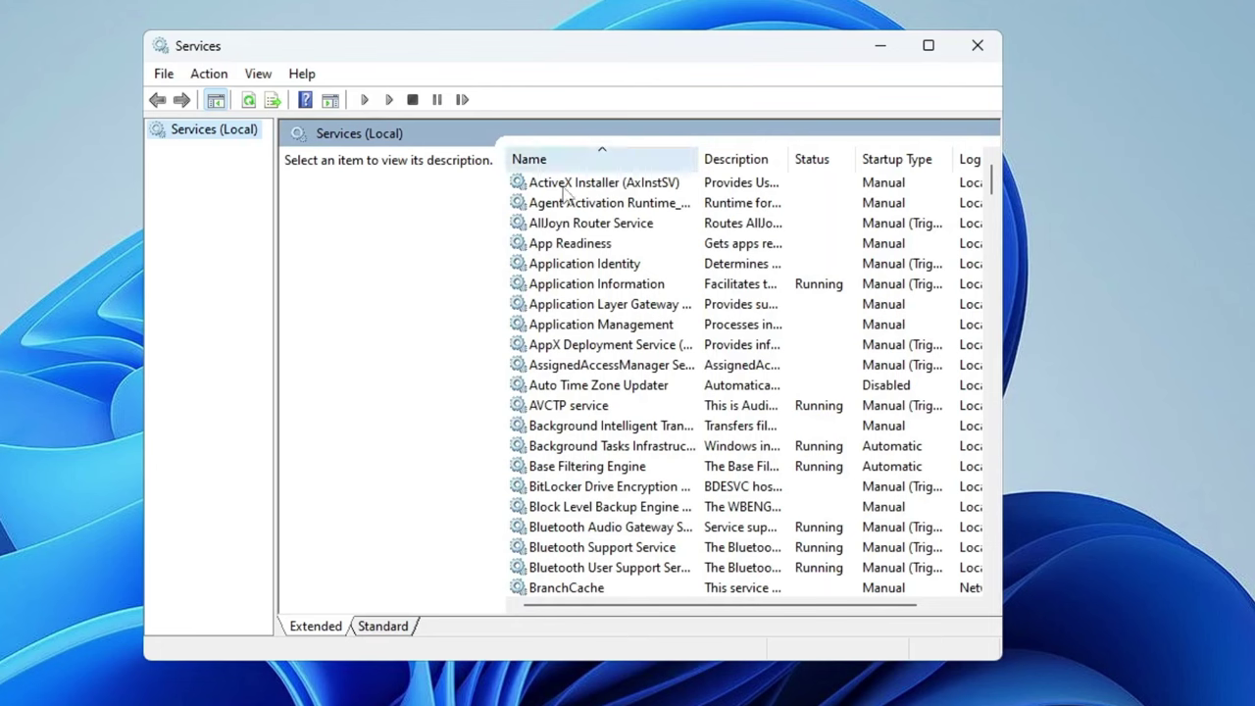
pyautogui.click(602, 271)
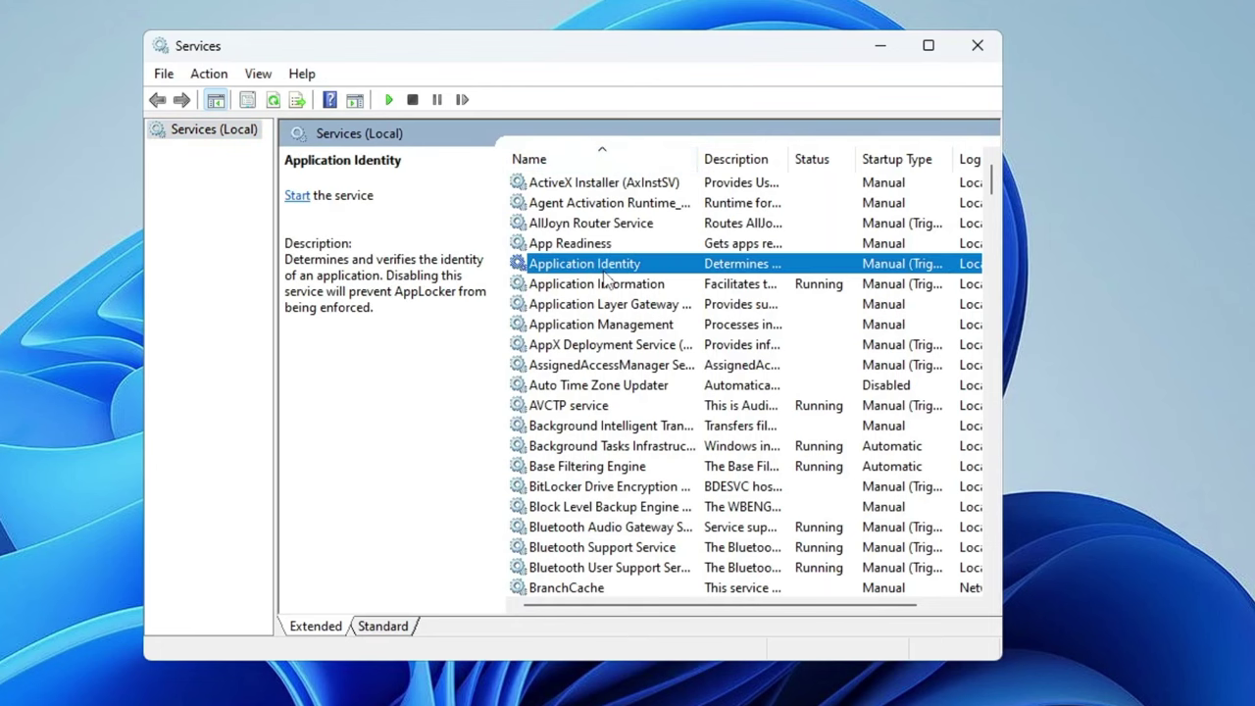
pyautogui.press('b')
pyautogui.scroll(-1, 605, 278)
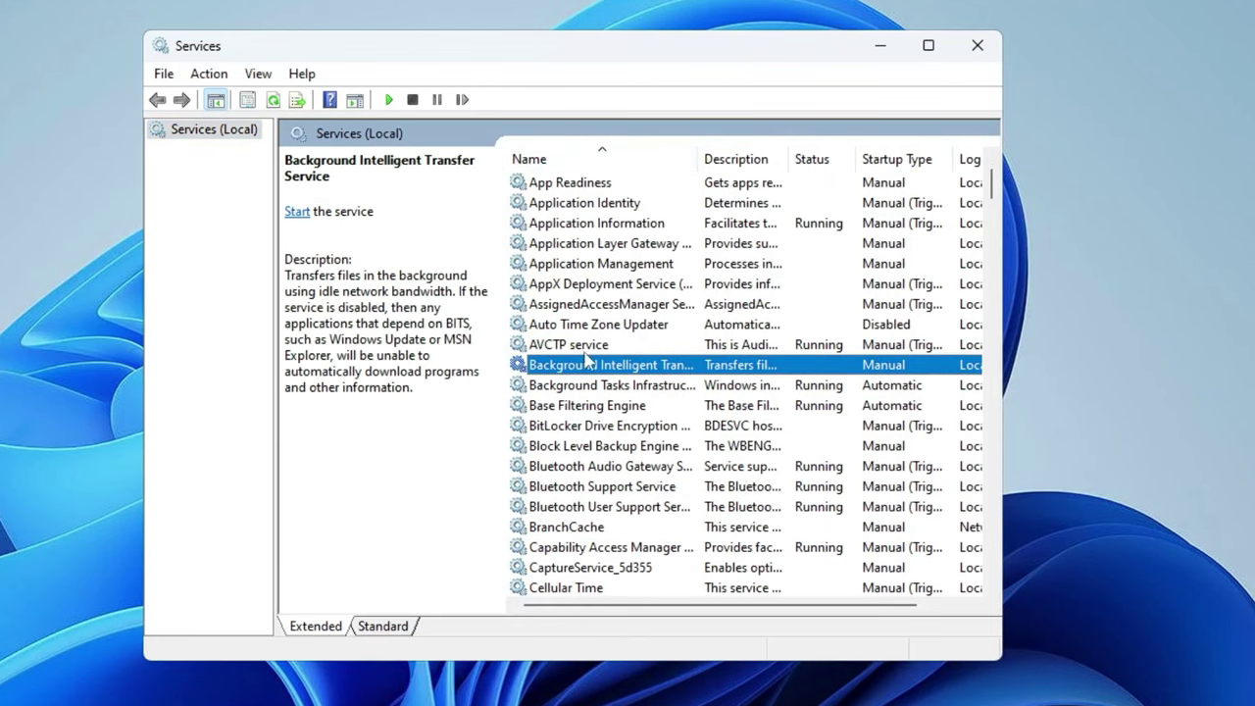
pyautogui.click(595, 491)
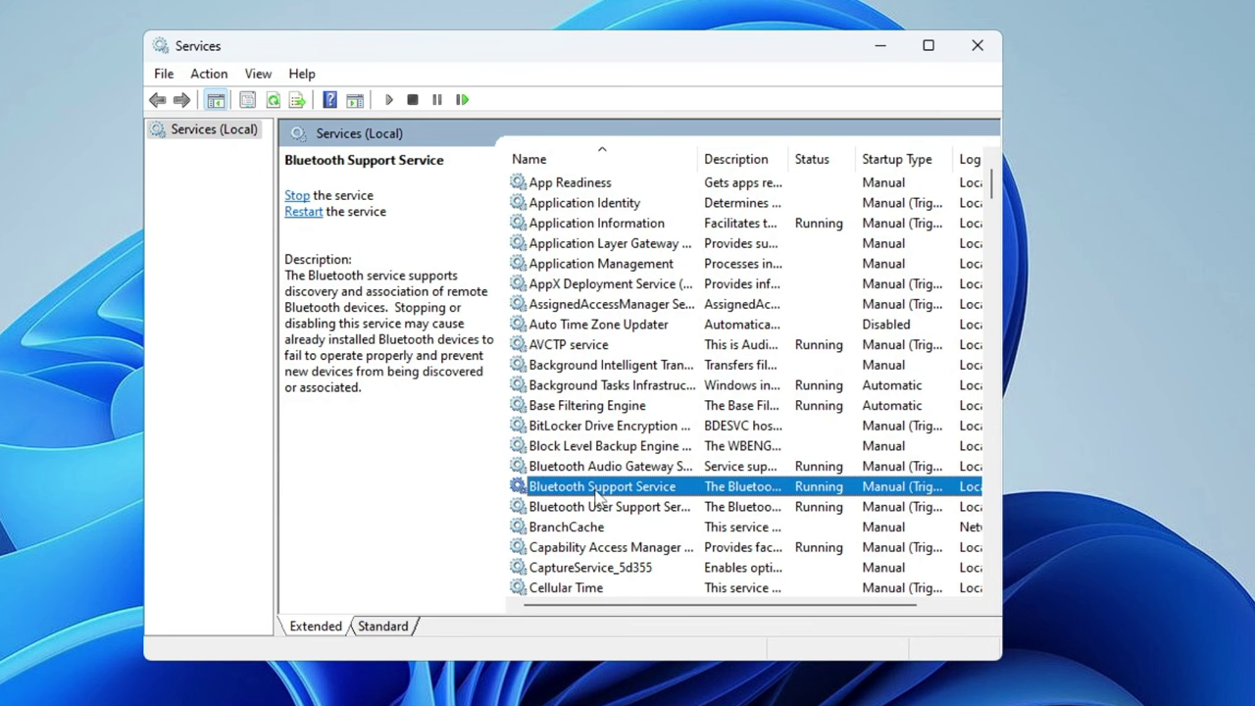
# - Set Bluetooth Support Service to Automatic startup, stop and restart it, and apply
pyautogui.doubleClick(598, 490)
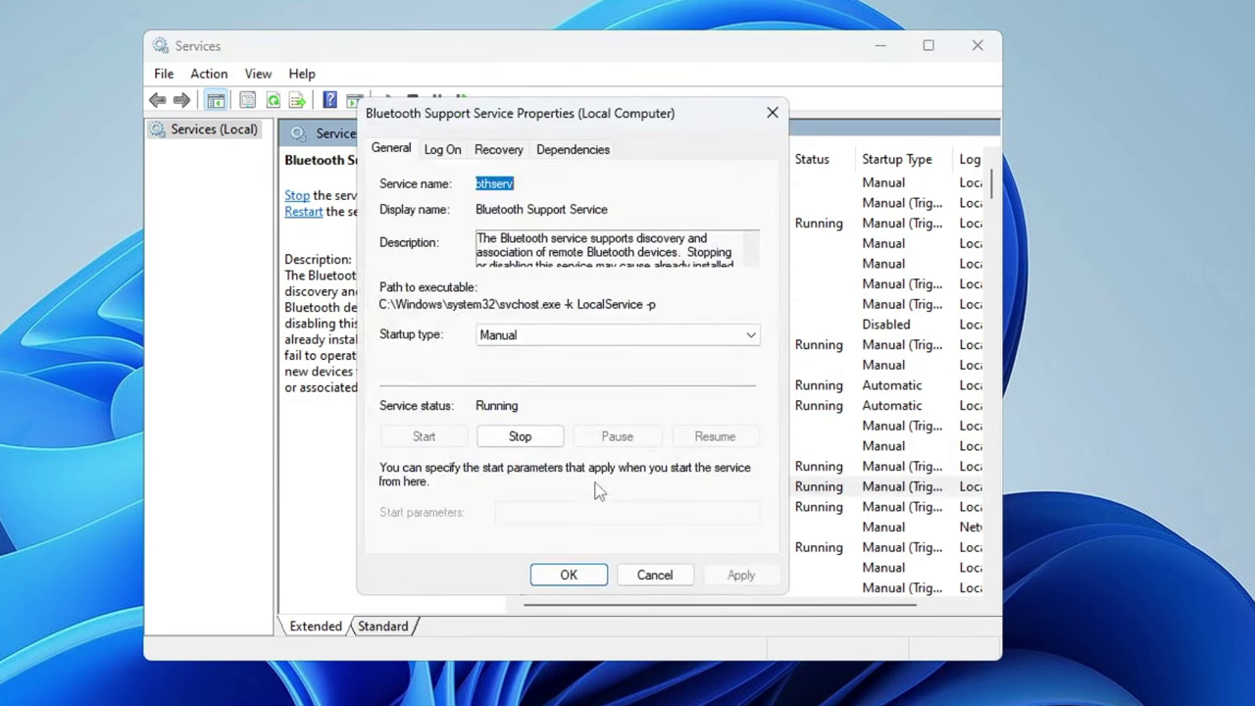
pyautogui.click(500, 338)
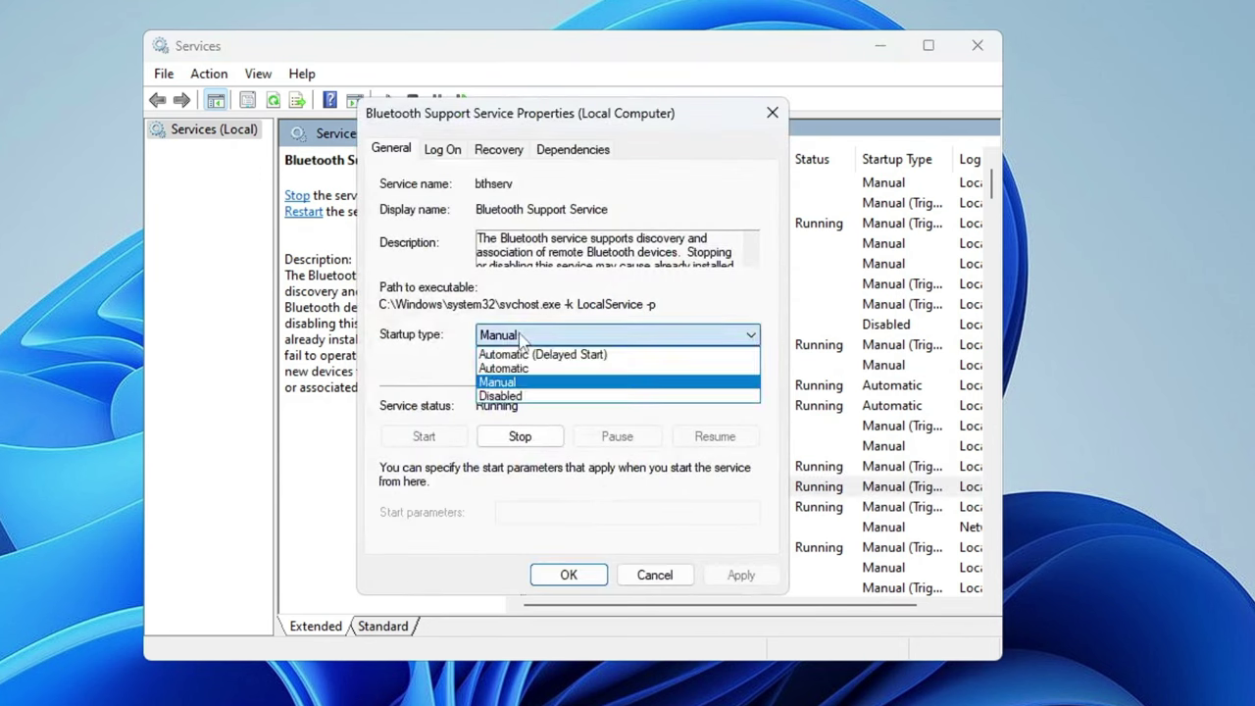
pyautogui.click(520, 370)
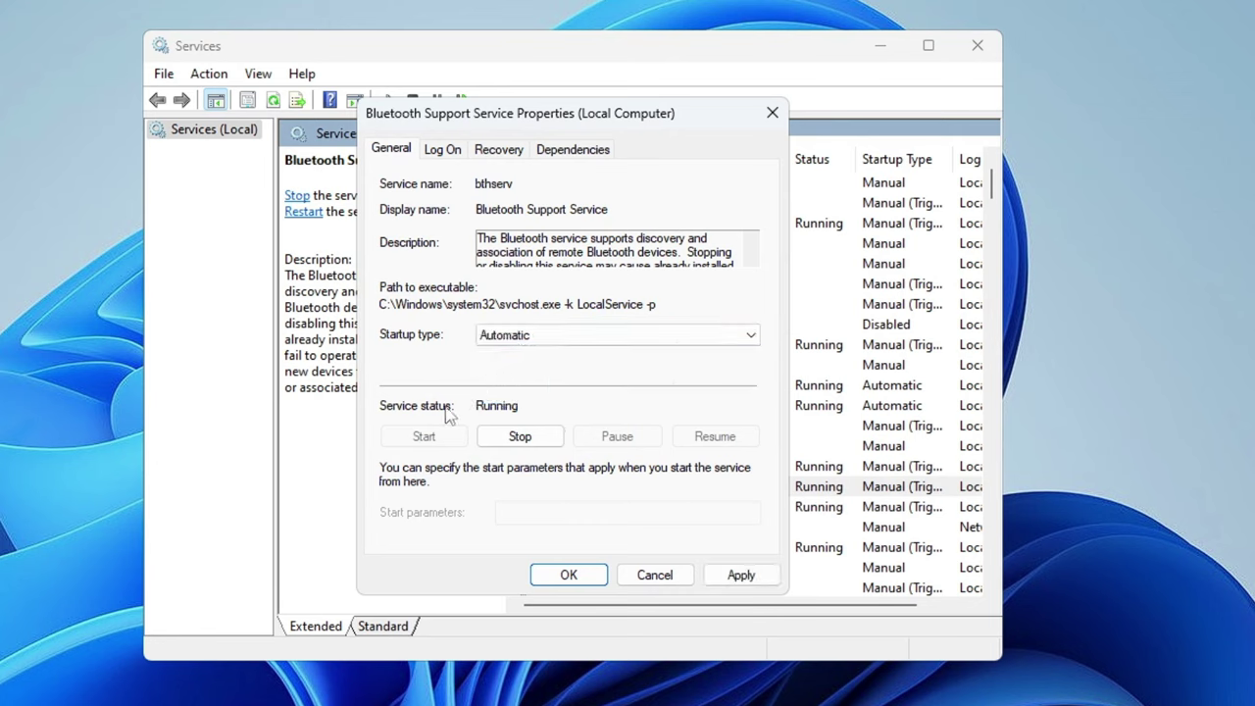
pyautogui.click(520, 436)
pyautogui.press('Return')
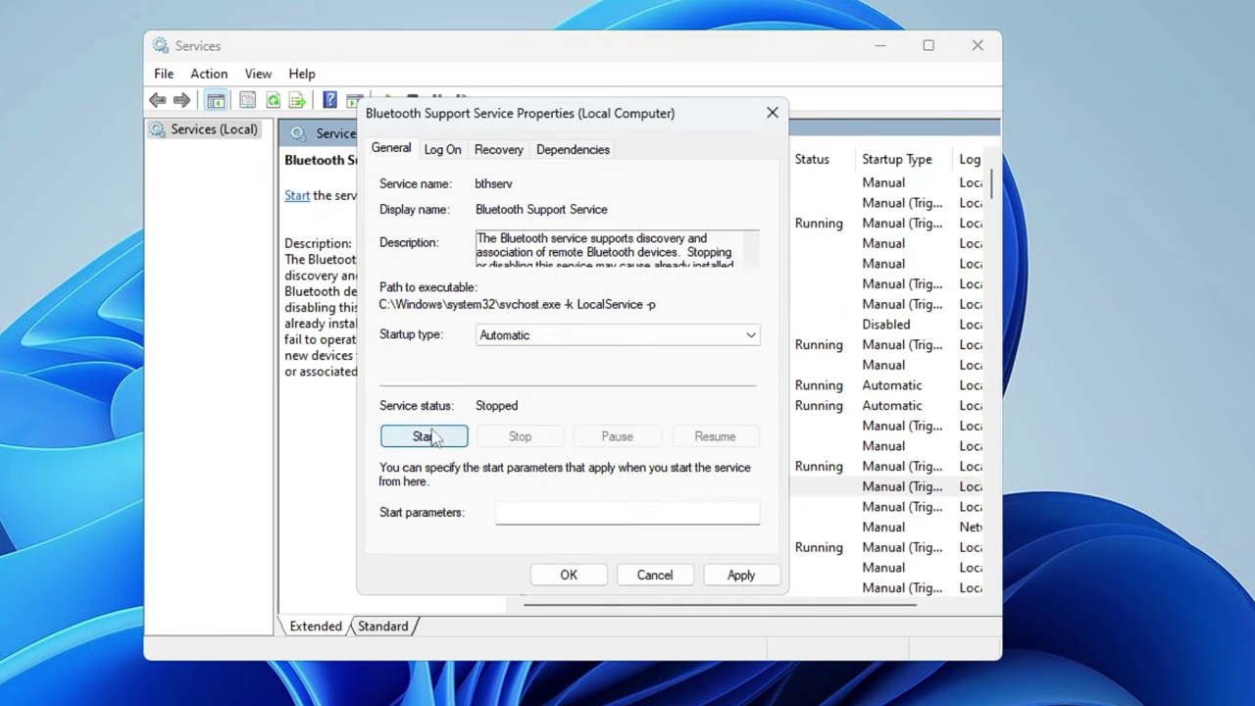
pyautogui.click(424, 439)
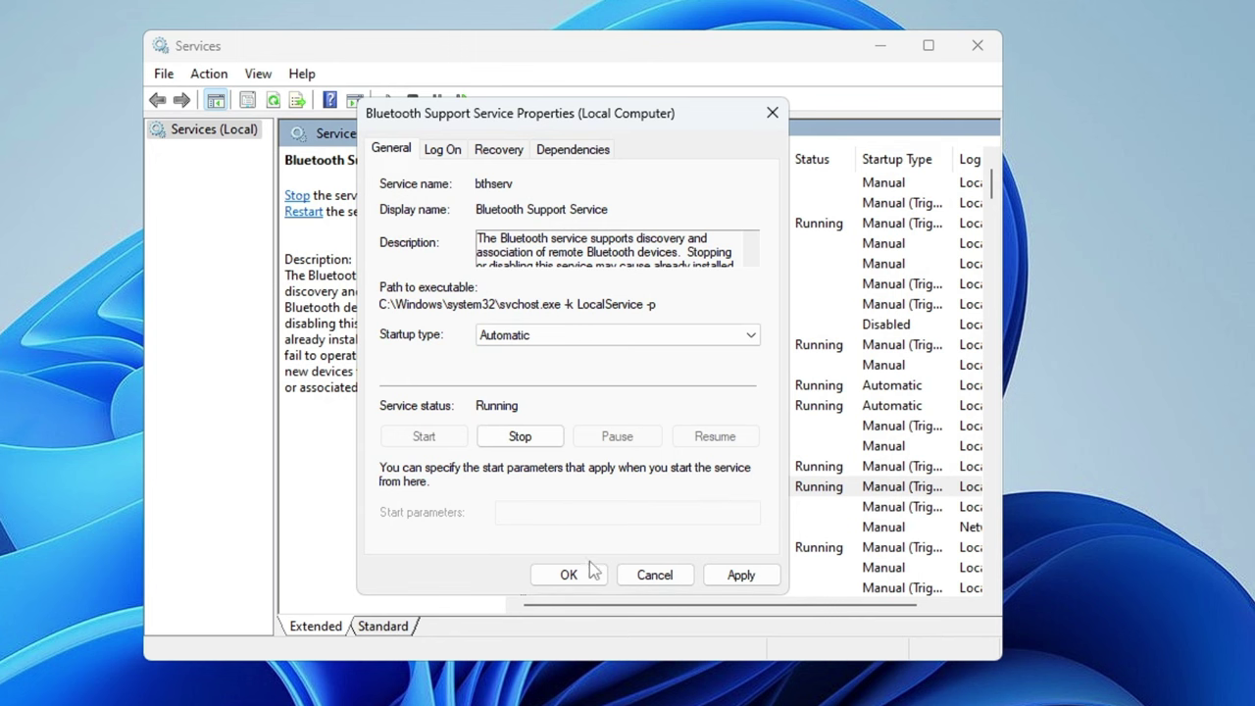
pyautogui.click(738, 578)
pyautogui.click(652, 576)
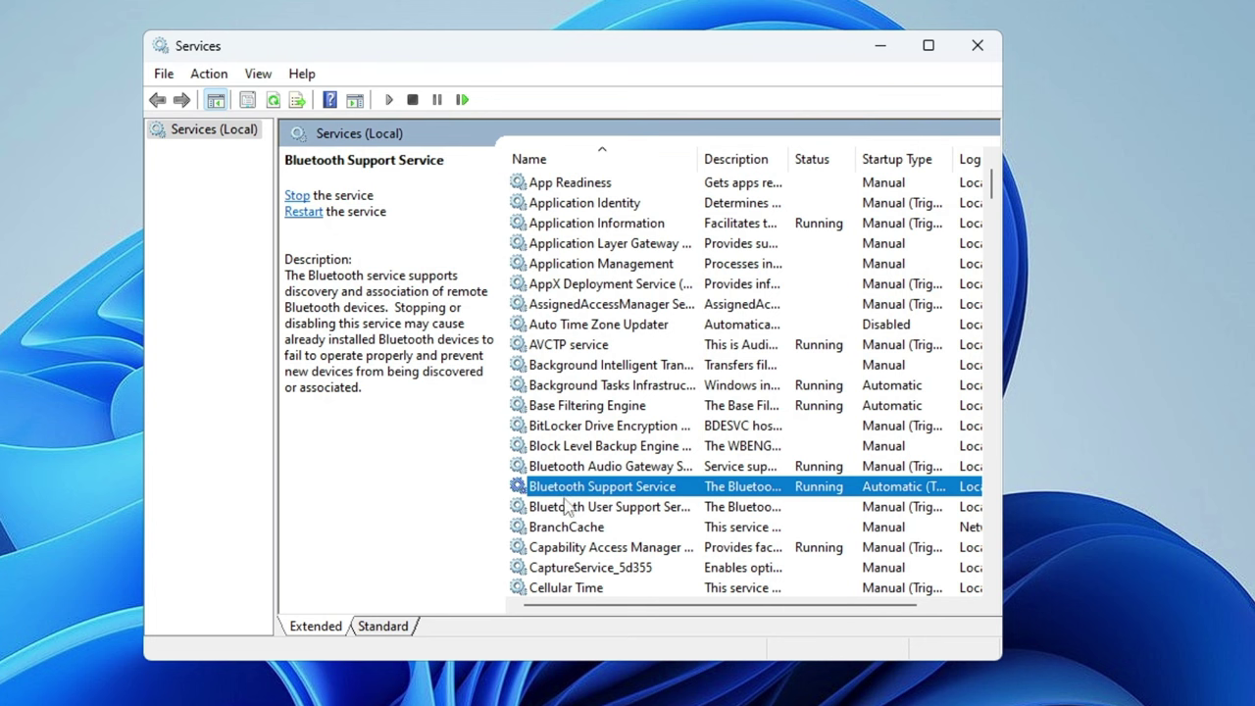
# - Set the Bluetooth Audio Gateway Service startup type to Automatic and apply
pyautogui.doubleClick(628, 469)
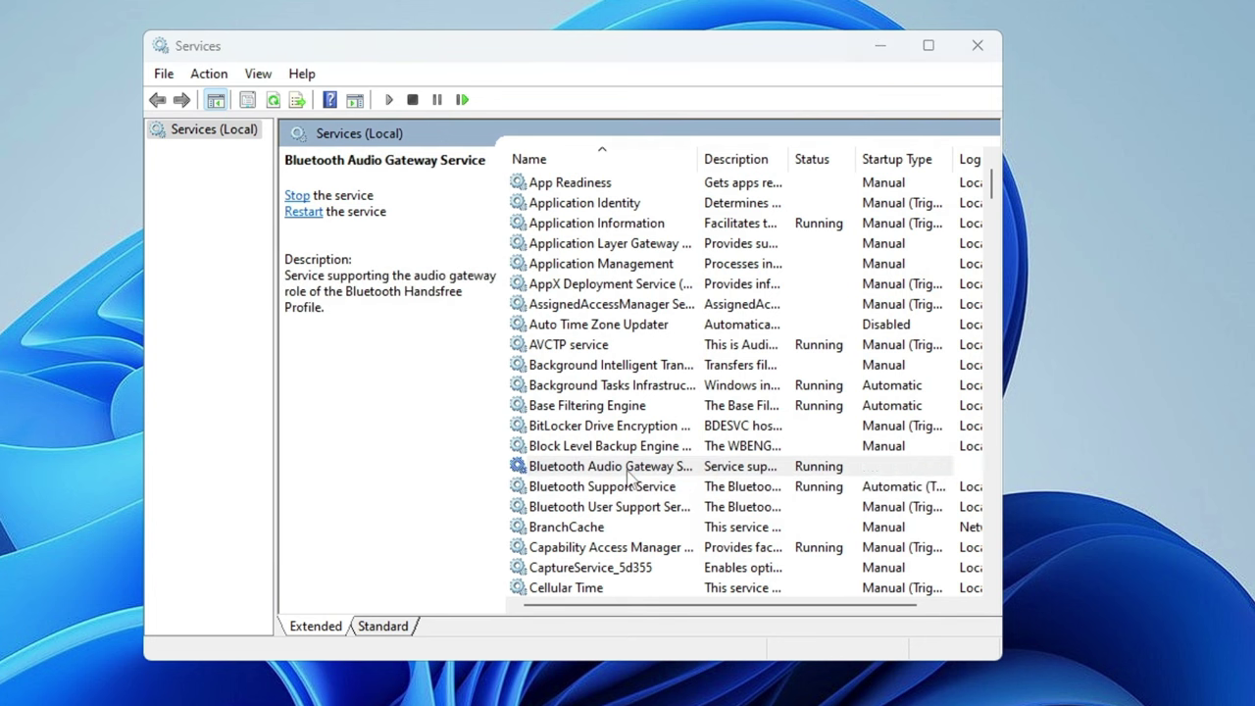
pyautogui.click(525, 338)
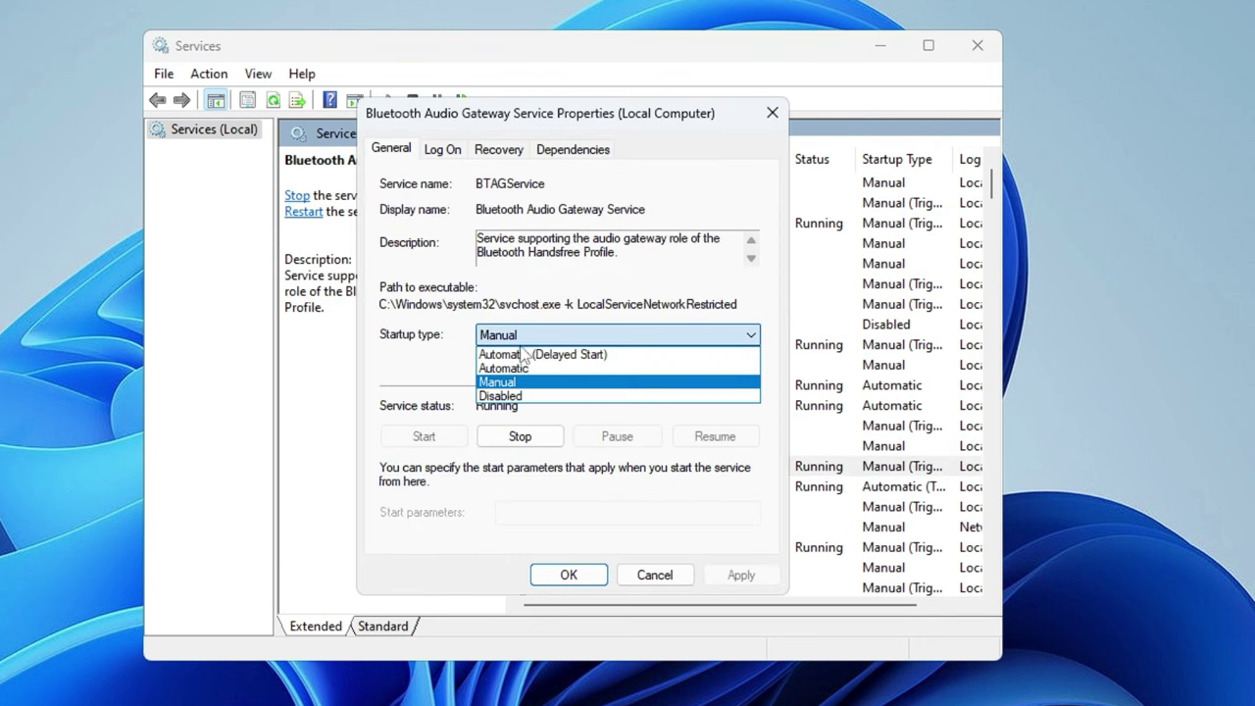
pyautogui.click(518, 364)
pyautogui.click(737, 577)
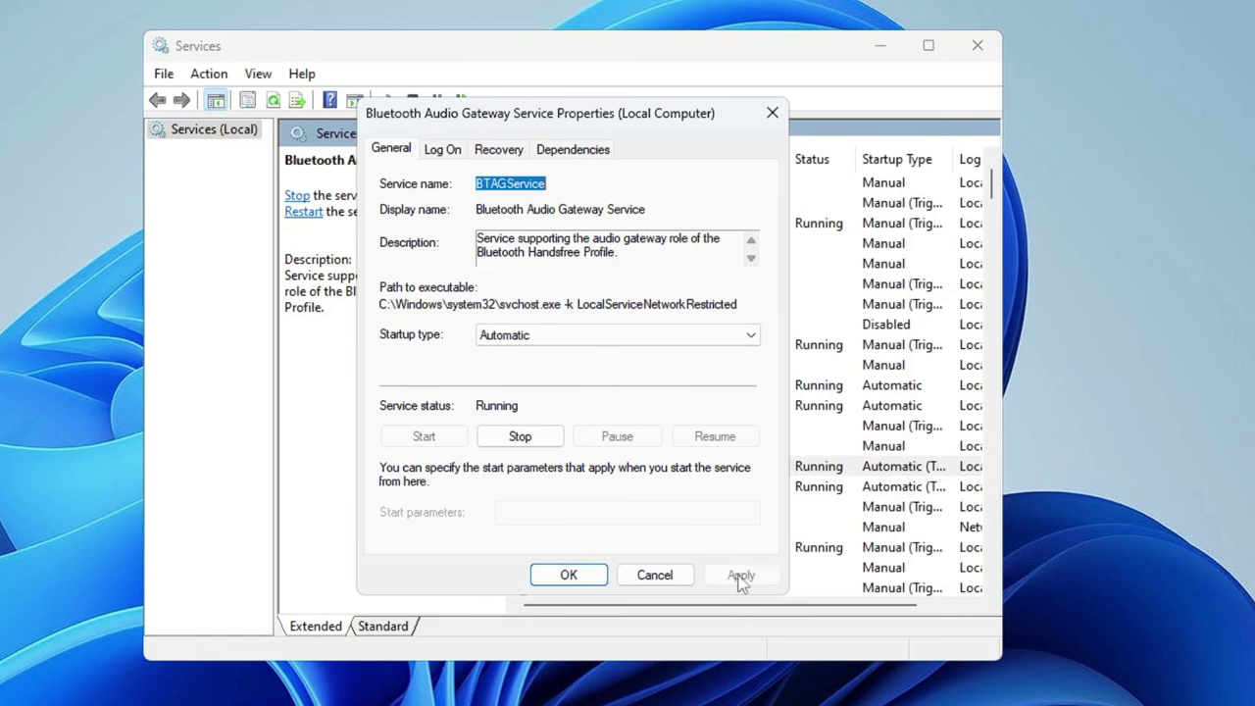
pyautogui.click(571, 577)
# - Set Bluetooth User Support Service to Automatic, start it, and close Services
pyautogui.click(600, 509)
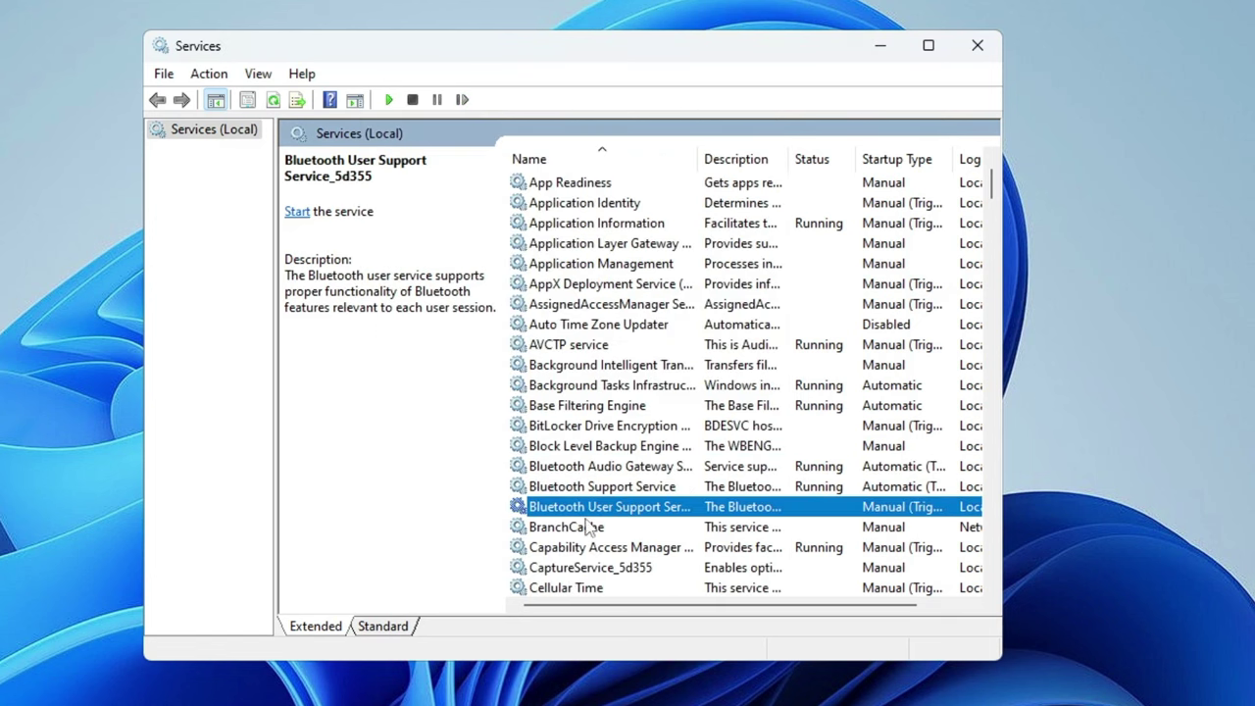
pyautogui.doubleClick(644, 511)
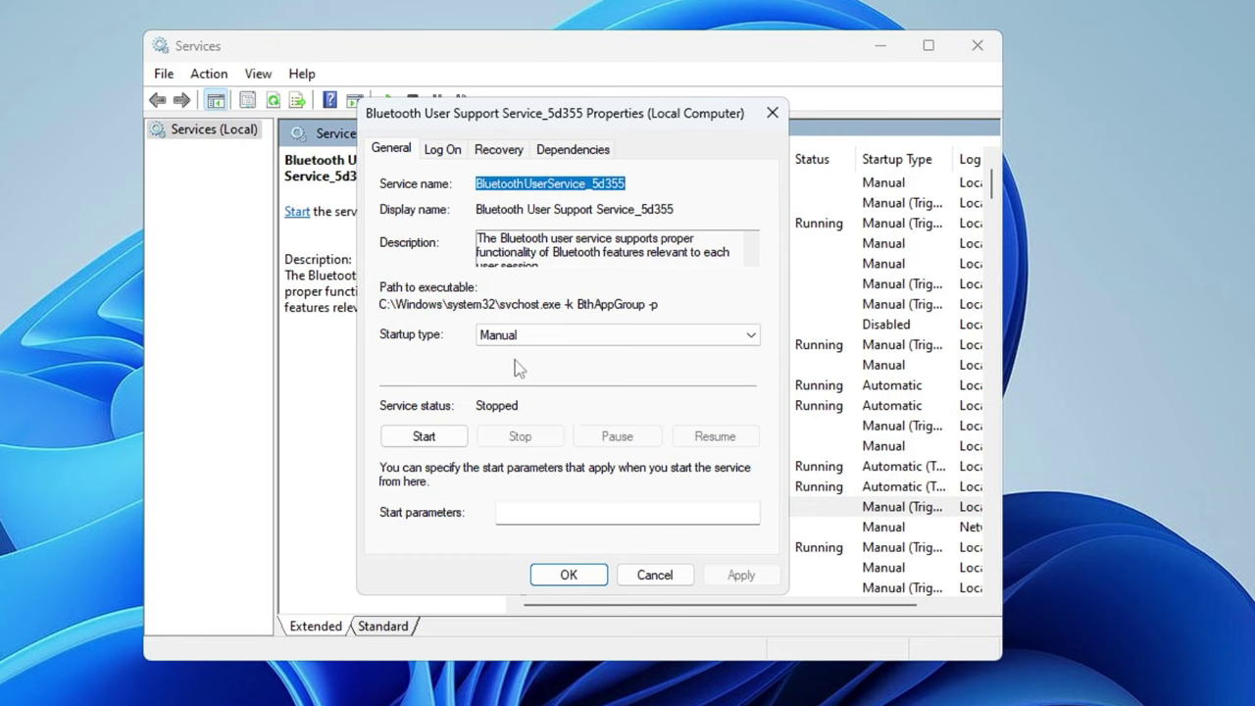
pyautogui.click(517, 334)
pyautogui.click(482, 362)
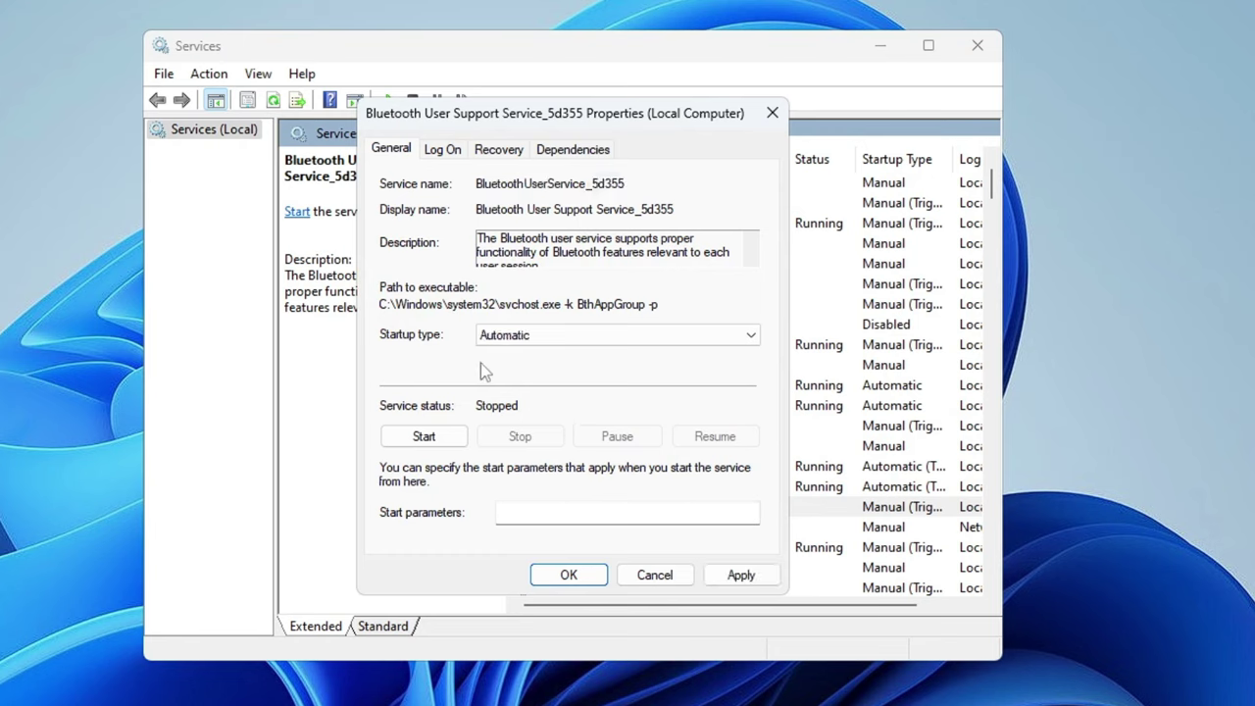
pyautogui.click(442, 435)
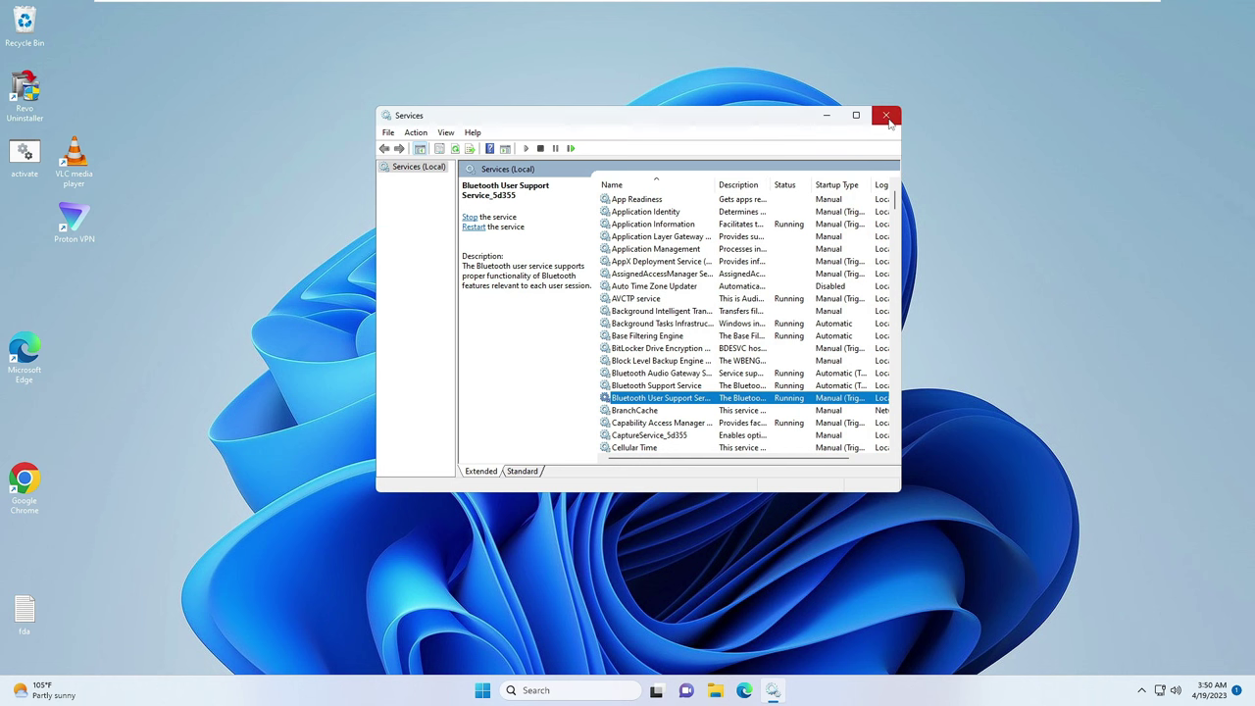
pyautogui.click(887, 115)
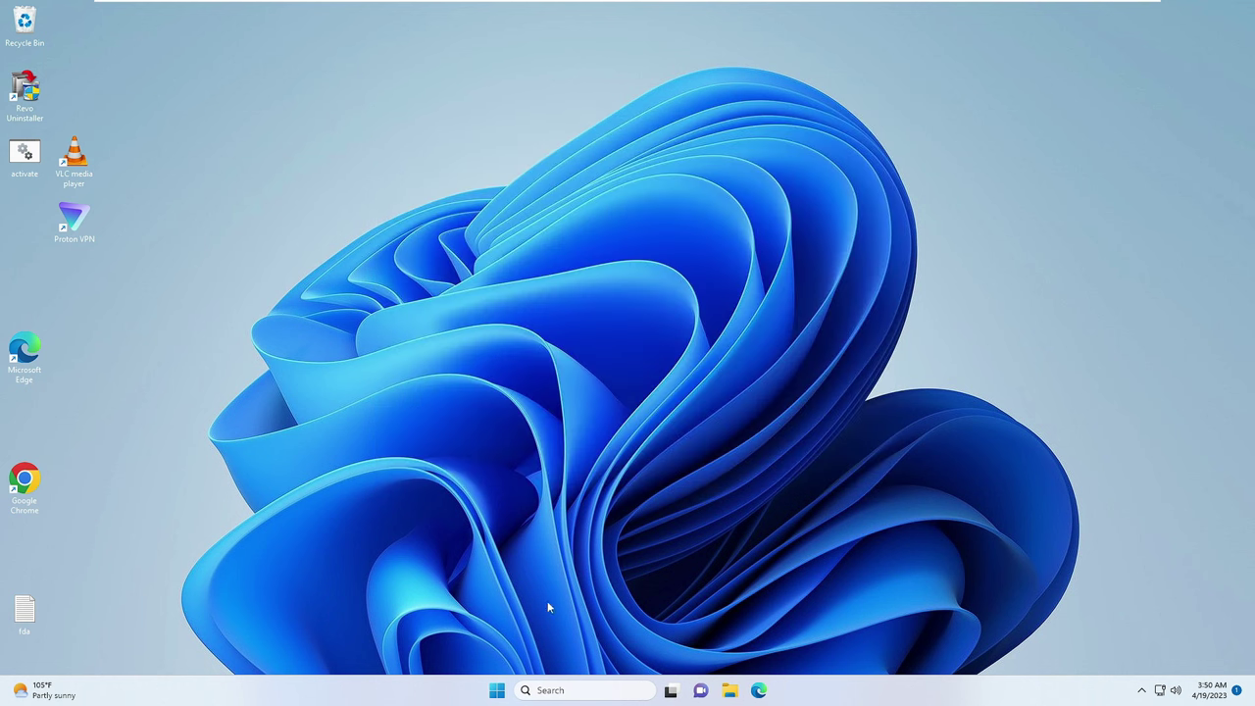
# - Open Device Manager, expand Bluetooth, and show actions for Bluetooth Device (RFCOMM Protocol TDI)
pyautogui.rightClick(499, 687)
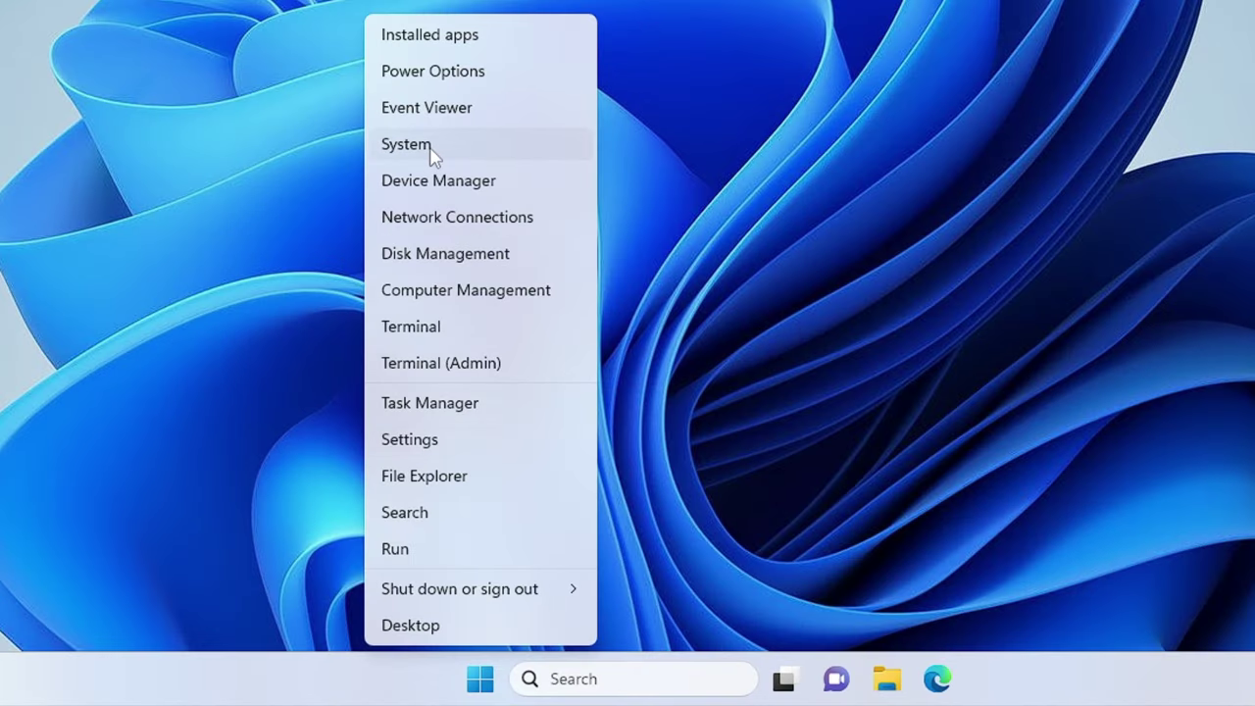
pyautogui.click(461, 186)
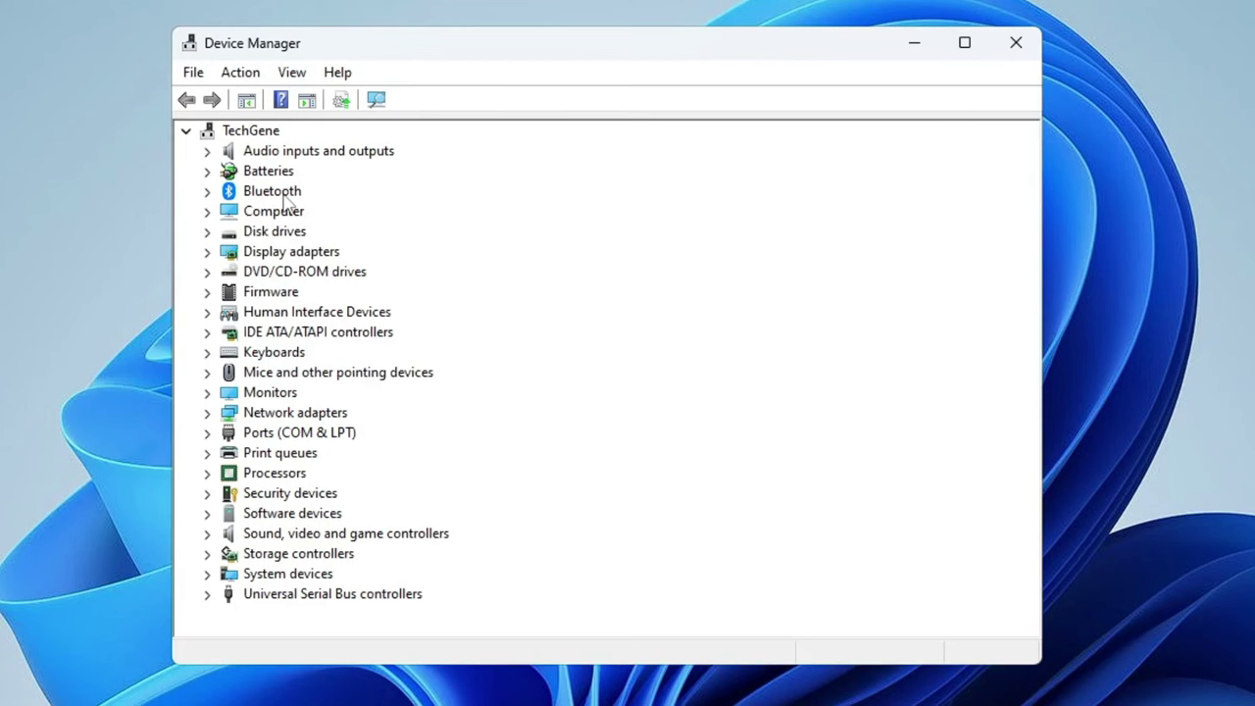
pyautogui.doubleClick(285, 195)
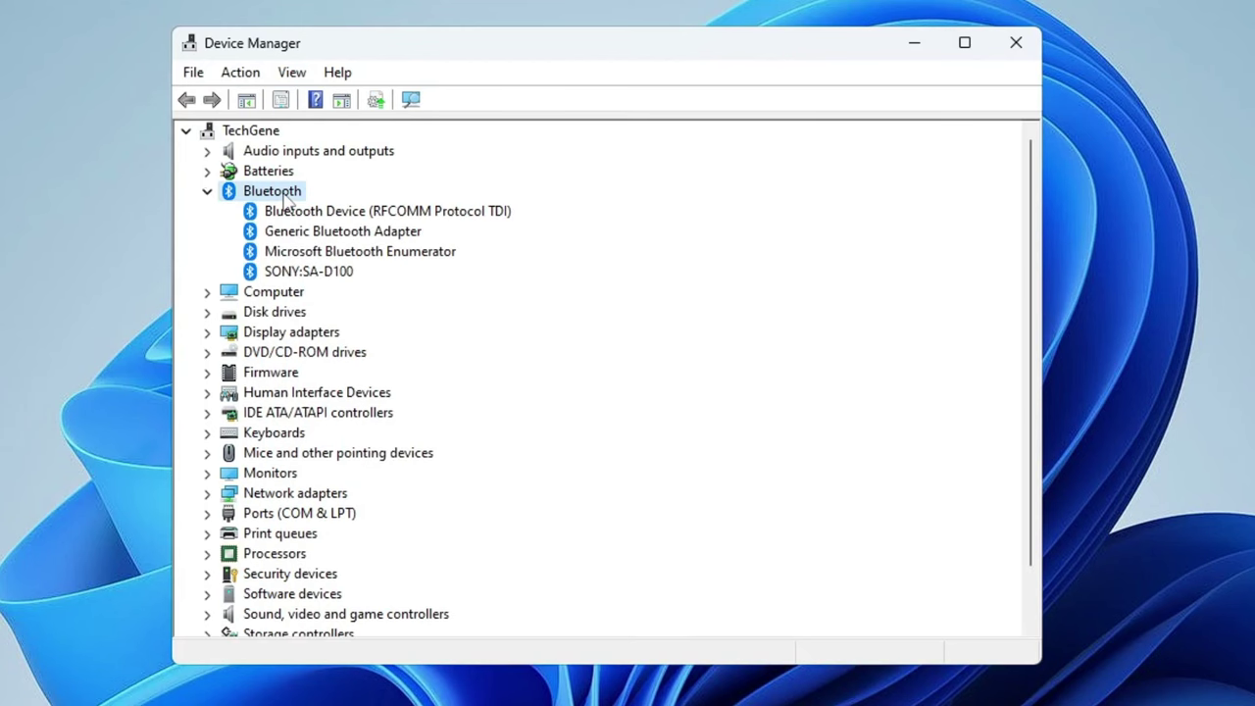
pyautogui.click(344, 216)
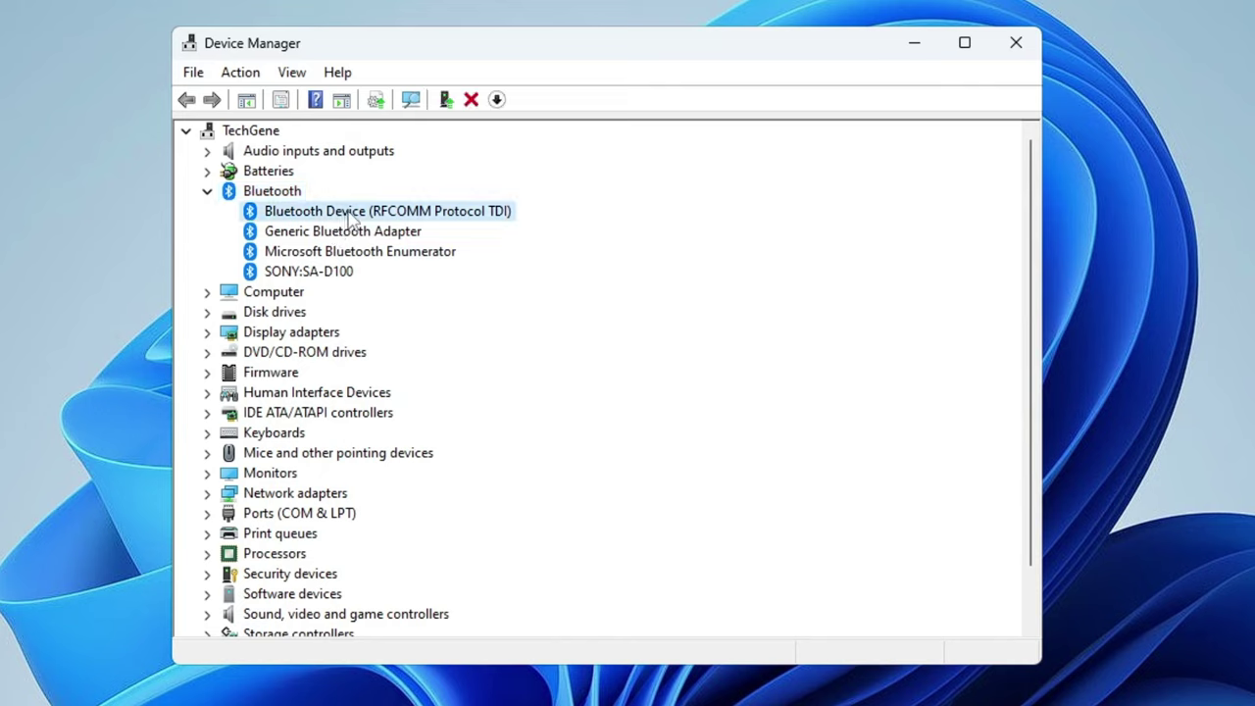
pyautogui.rightClick(348, 215)
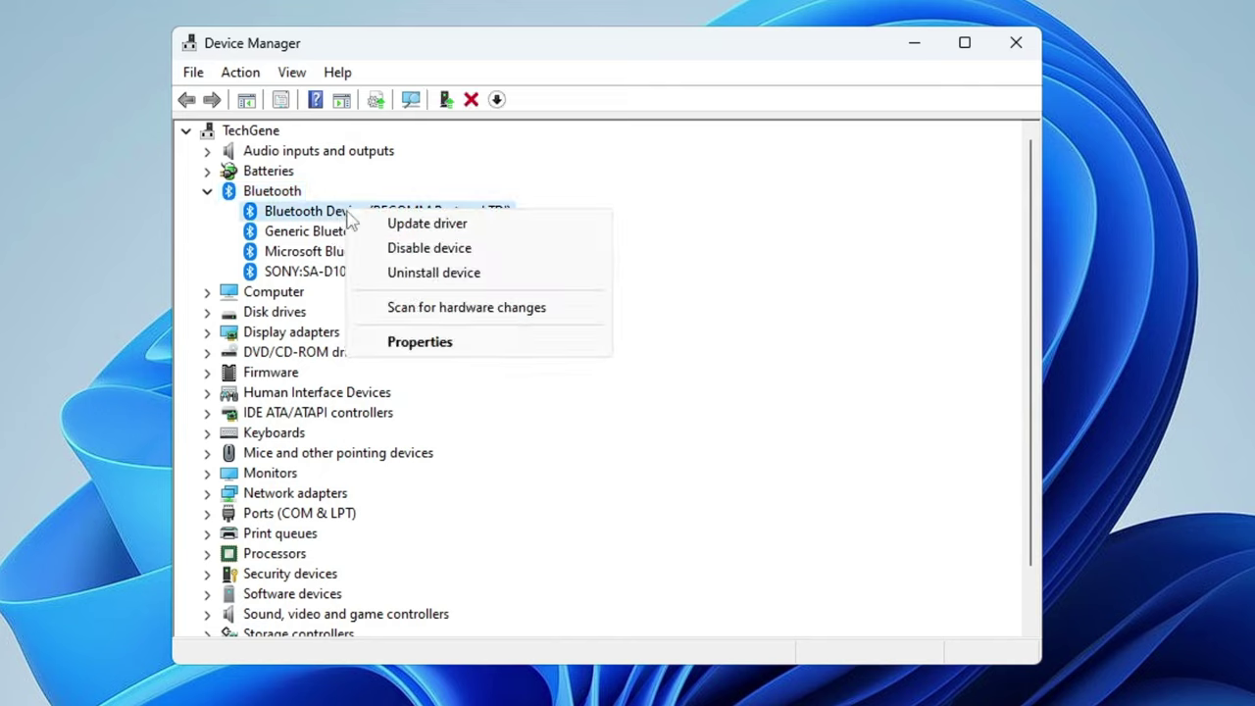
# - Search automatically for an RFCOMM Protocol TDI driver update; the best one is already installed
pyautogui.click(429, 224)
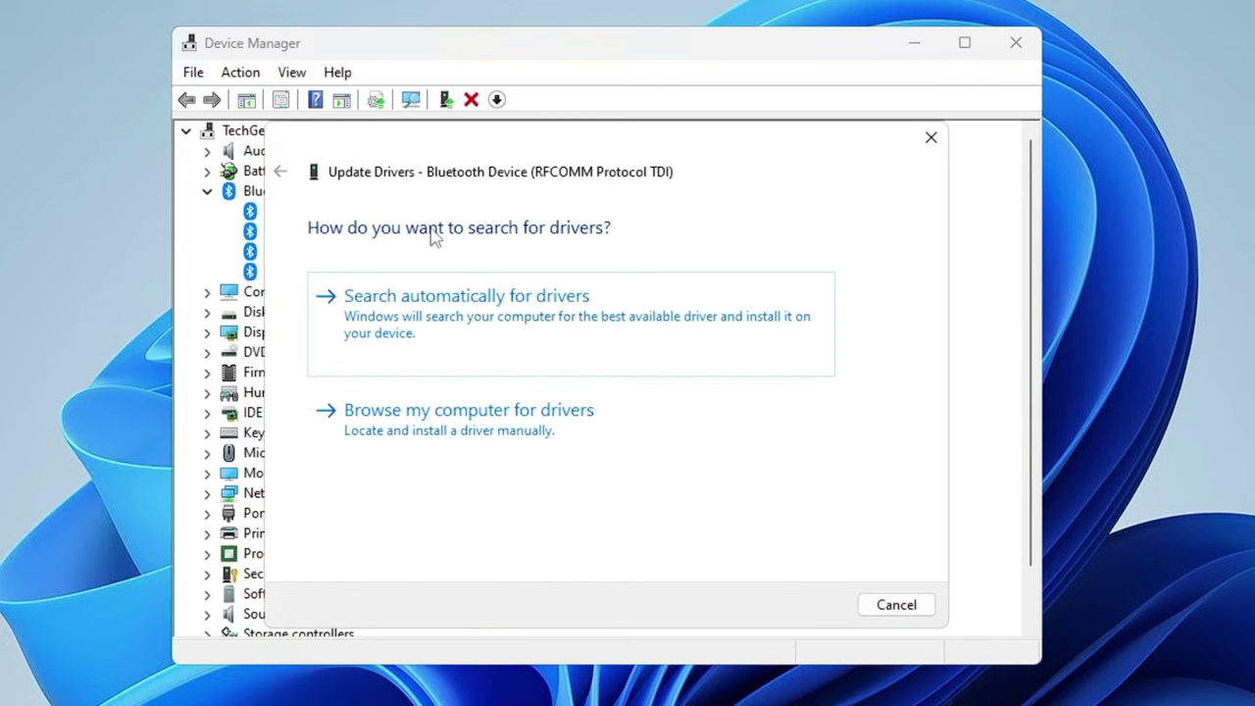
pyautogui.click(522, 312)
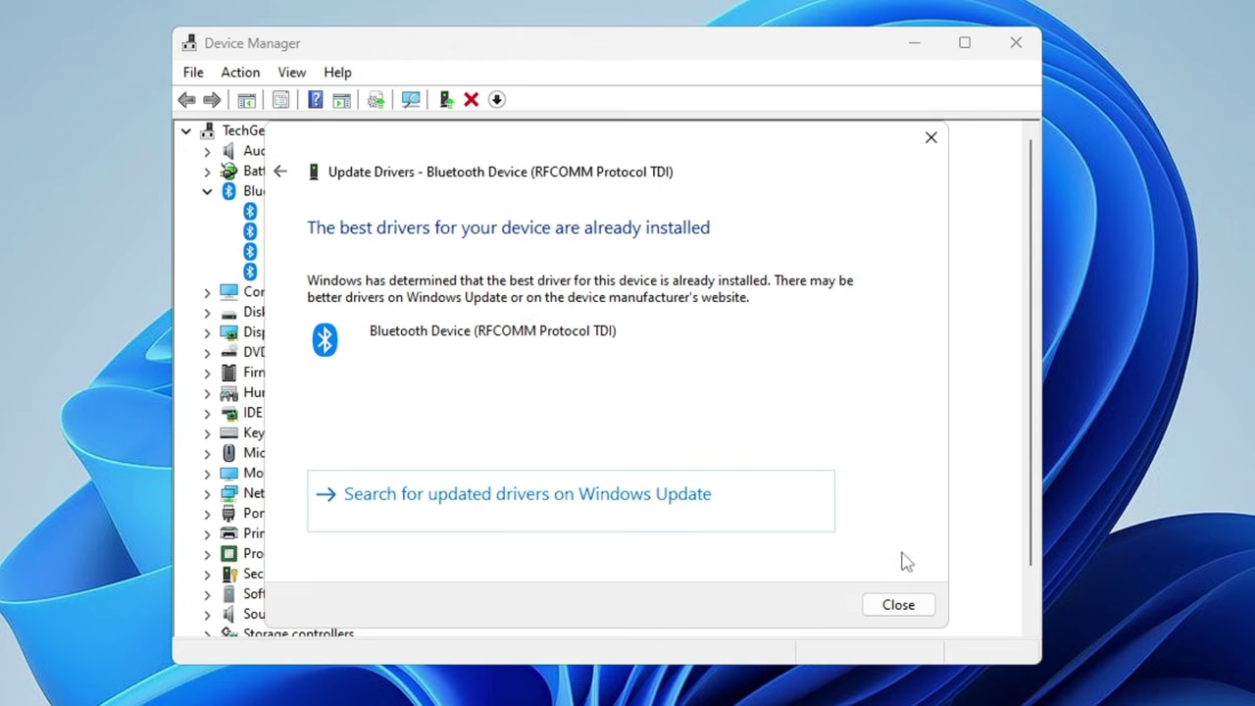
pyautogui.click(895, 605)
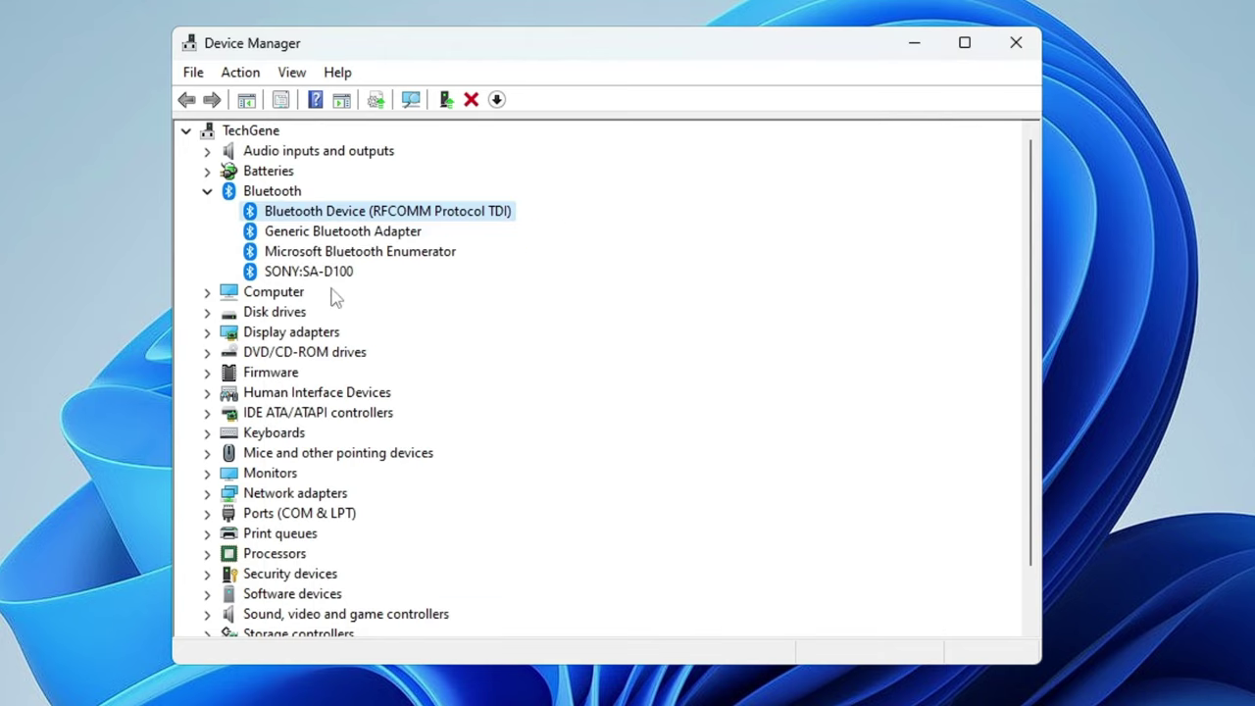
# - Choose Uninstall device for Bluetooth Device (RFCOMM Protocol TDI) to reach the confirmation
pyautogui.rightClick(350, 214)
pyautogui.click(416, 282)
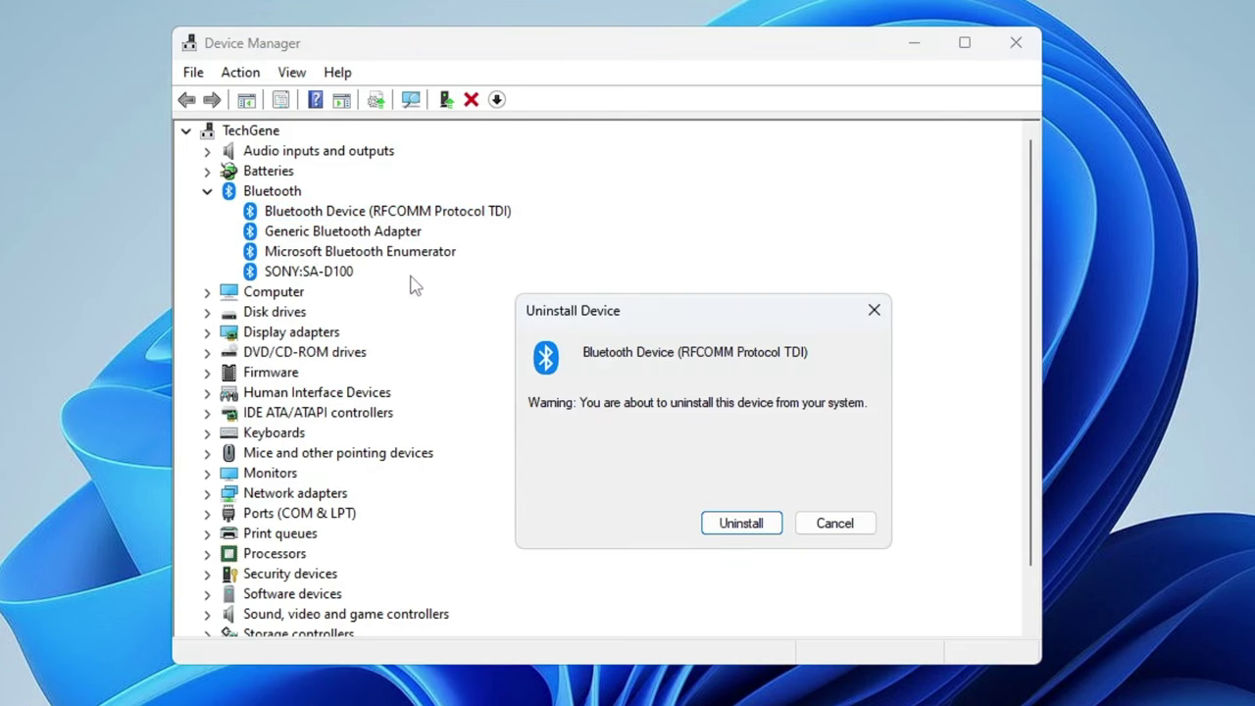
pyautogui.click(749, 523)
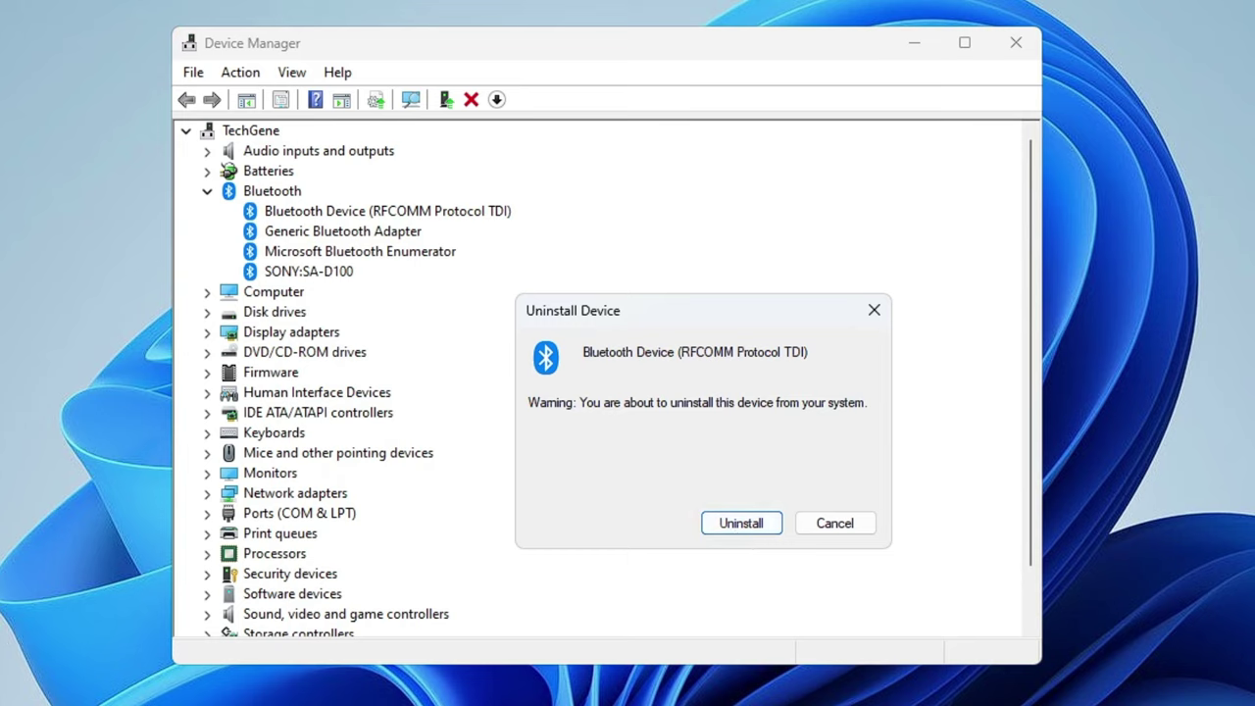